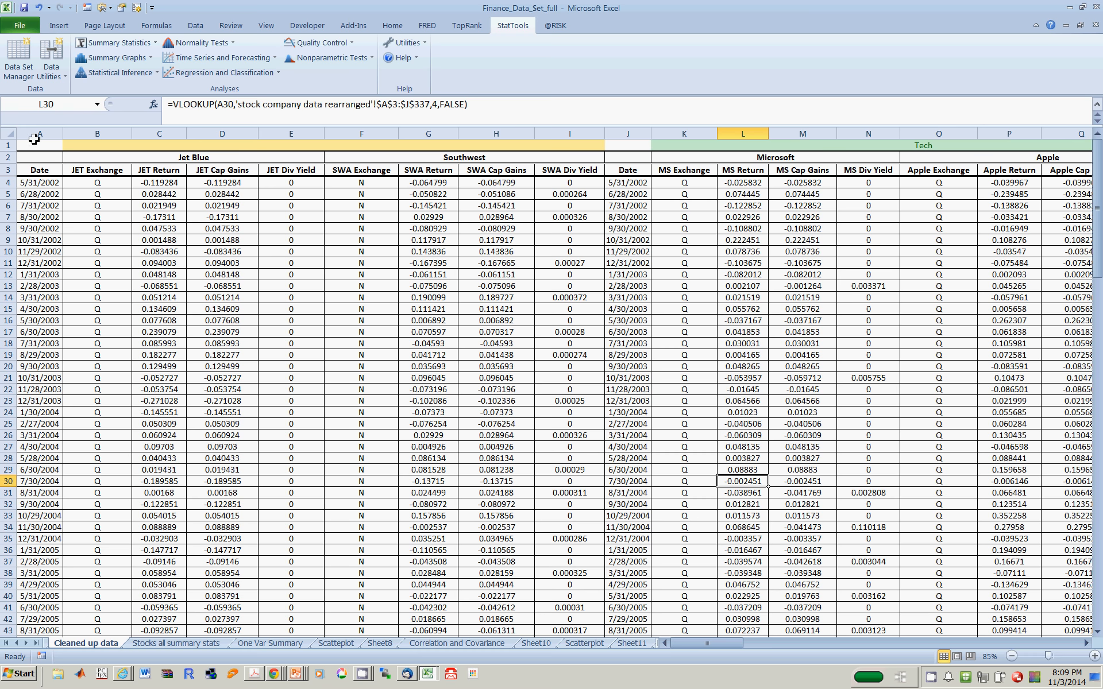
- Examine the variable headings in row 3 of the cleaned-up data sheet, from the first Date column through the macro data
left_click(23, 74)
left_click(34, 172)
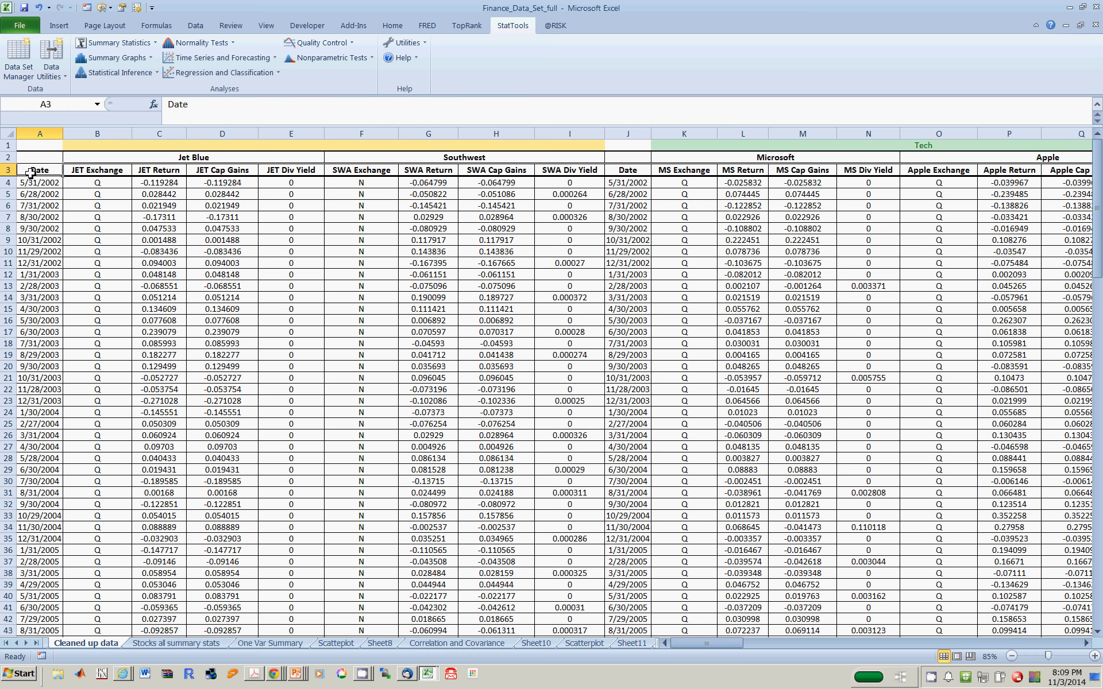
key("Right")
key("Right")
key("Right")
key("Right")
key("Right")
key("Right")
key("Right")
key("Right")
key("Right")
key("Right")
key("Right")
key("Right")
key("Right")
key("Right")
key("Right")
key("Right")
key("Right")
key("Right")
key("Right")
key("Right")
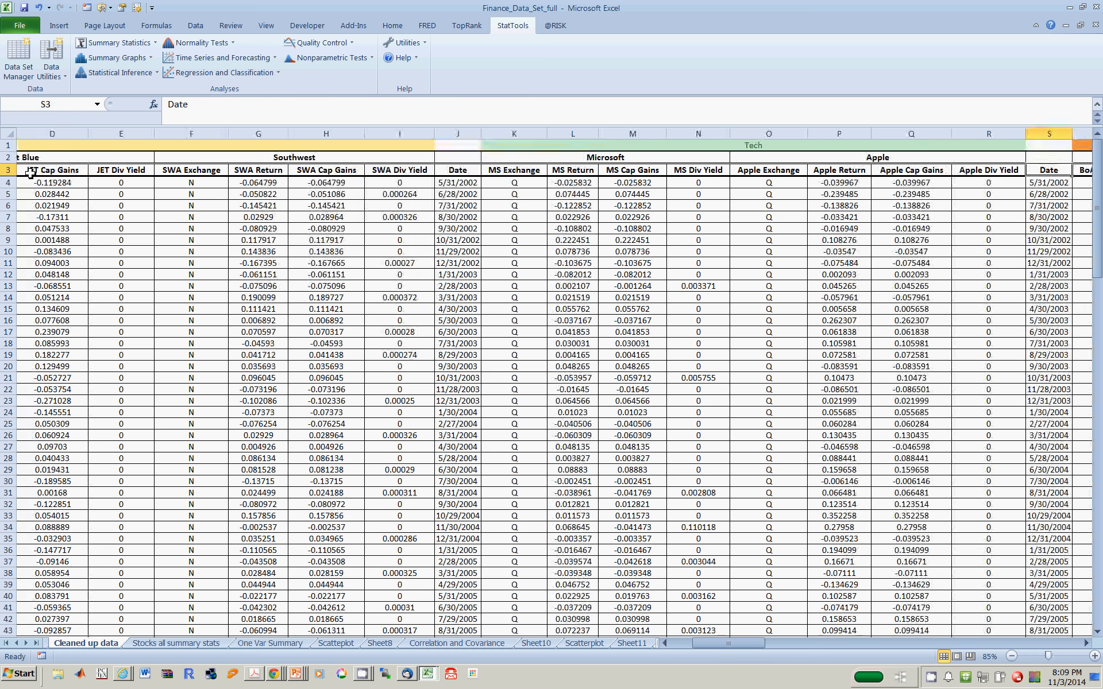
key("Right")
key("Right")
key("Right")
key("Right")
key("Right")
key("Right")
key("Right")
key("Right")
key("Right")
key("Right")
key("Right")
key("Right")
key("Right")
key("Right")
key("Right")
key("Right")
key("Right")
key("Right")
key("Right")
key("Right")
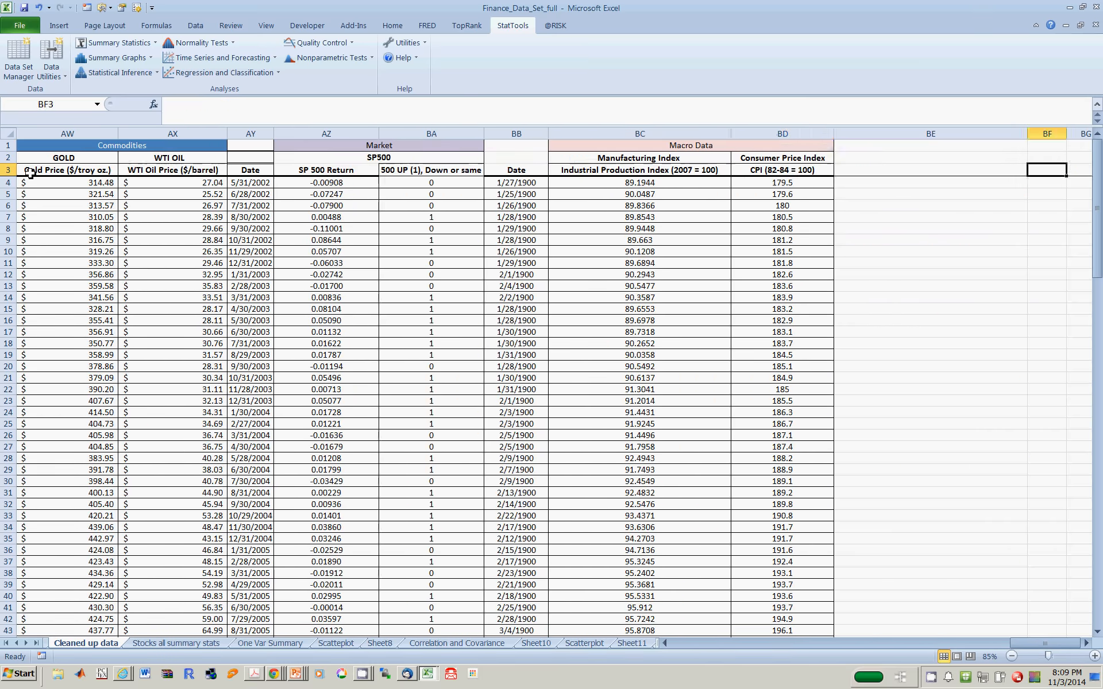
- Return along the heading row to cell A3 and review the Finance_Data definition in StatTools' Data Set Manager
key("Left")
key("Left")
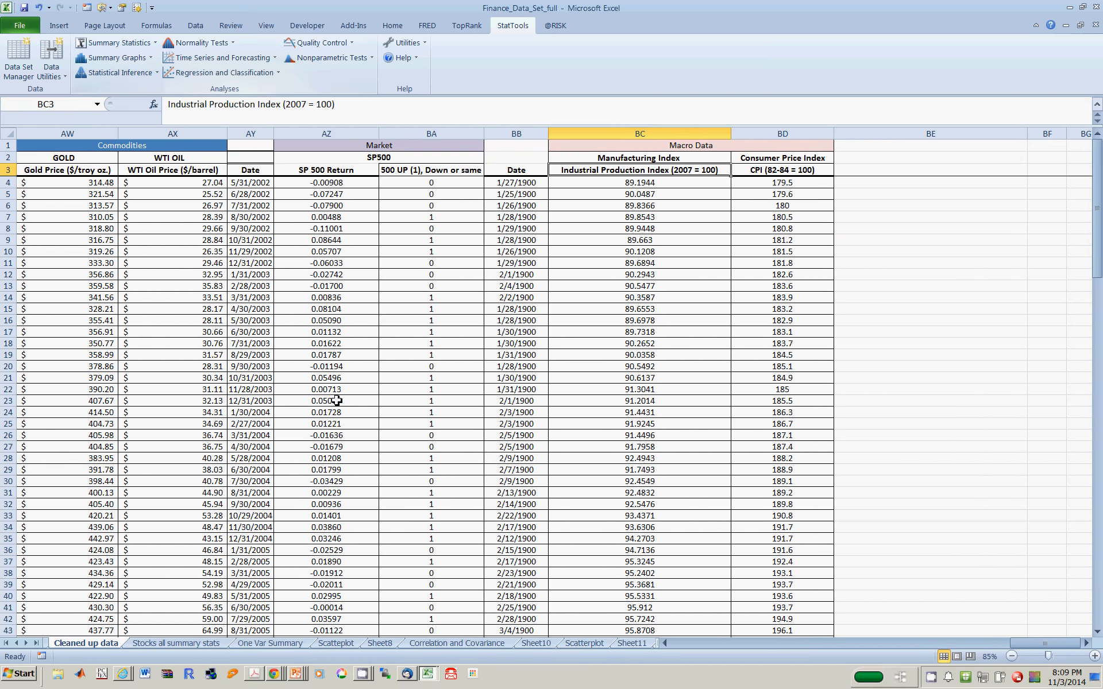
key("Left")
key("Left")
key("Left")
key("Left")
key("Left")
key("Left")
key("Left")
key("Left")
key("Left")
key("Left")
key("Left")
key("Left")
key("Left")
key("Left")
key("Left")
key("Left")
key("Left")
key("Left")
key("Left")
key("Left")
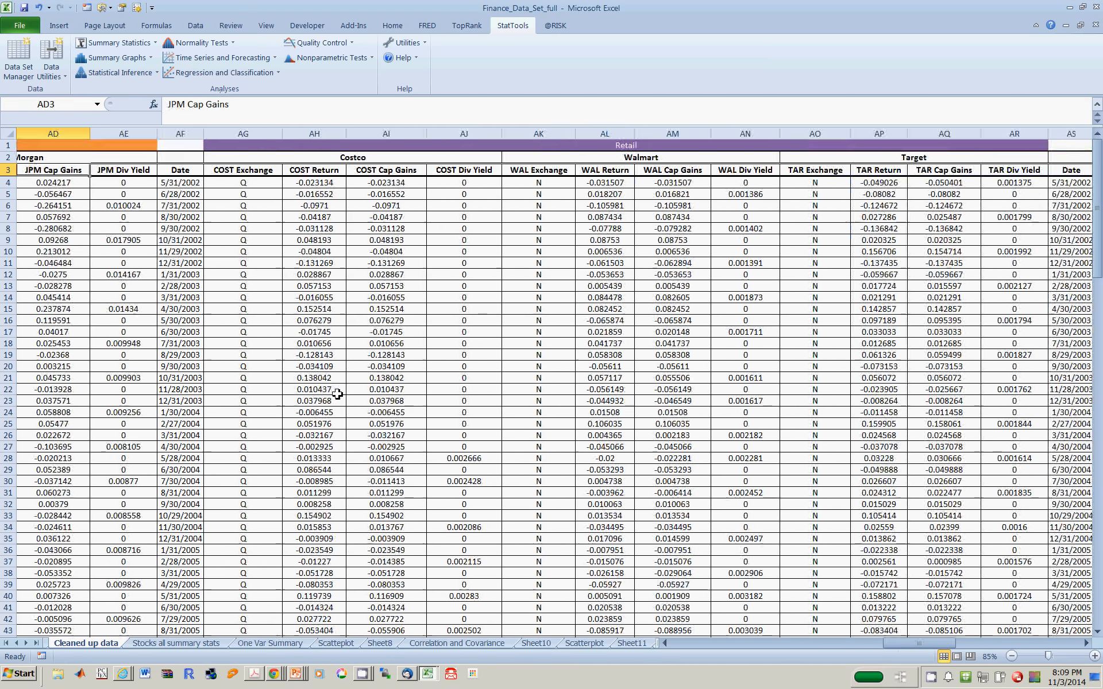
key("Left")
key("Left")
key("Left")
key("Left")
key("Left")
key("Left")
key("Left")
key("Left")
key("Left")
key("Left")
key("Left")
key("Left")
key("Left")
key("Left")
key("Left")
key("Left")
key("Left")
key("Left")
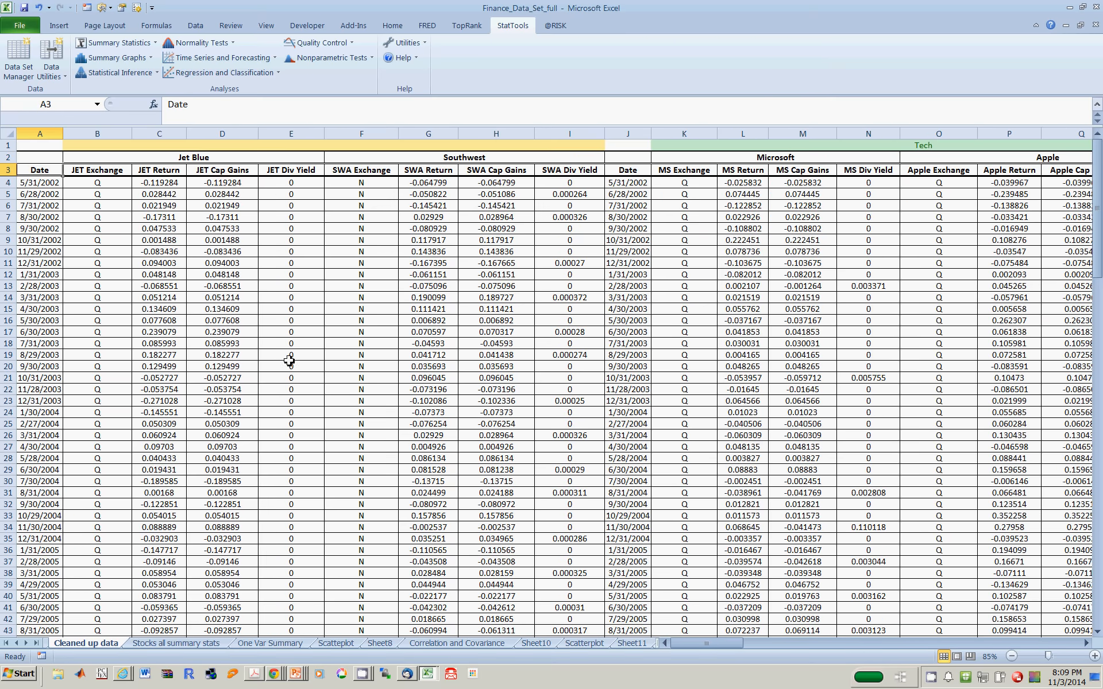
left_click(18, 75)
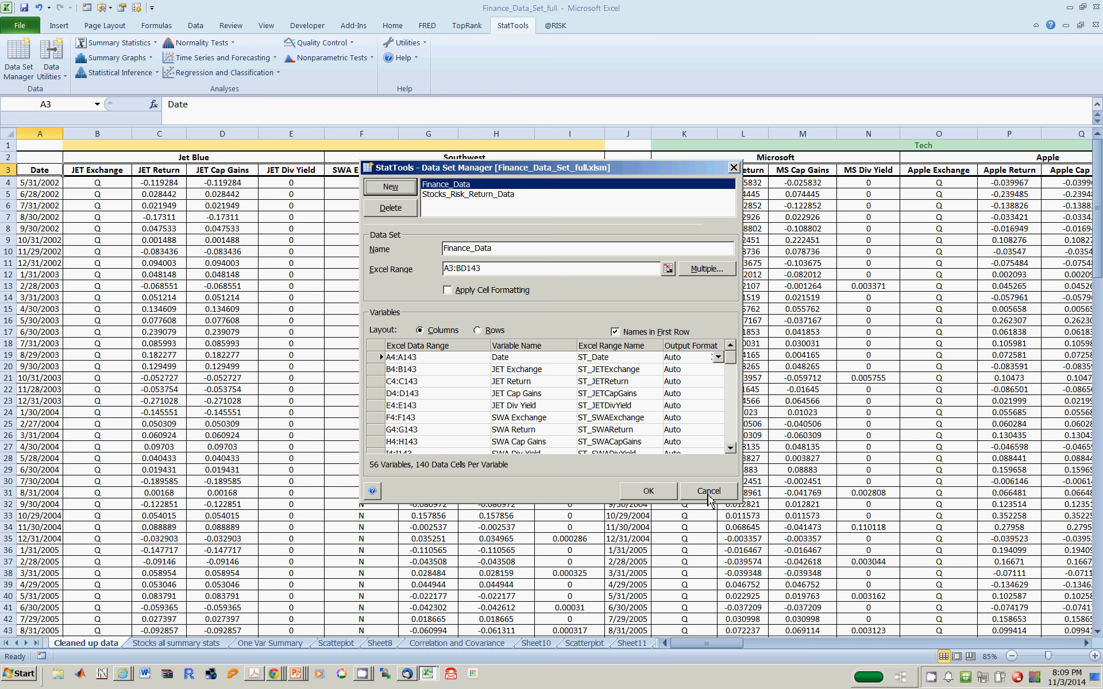
left_click(709, 492)
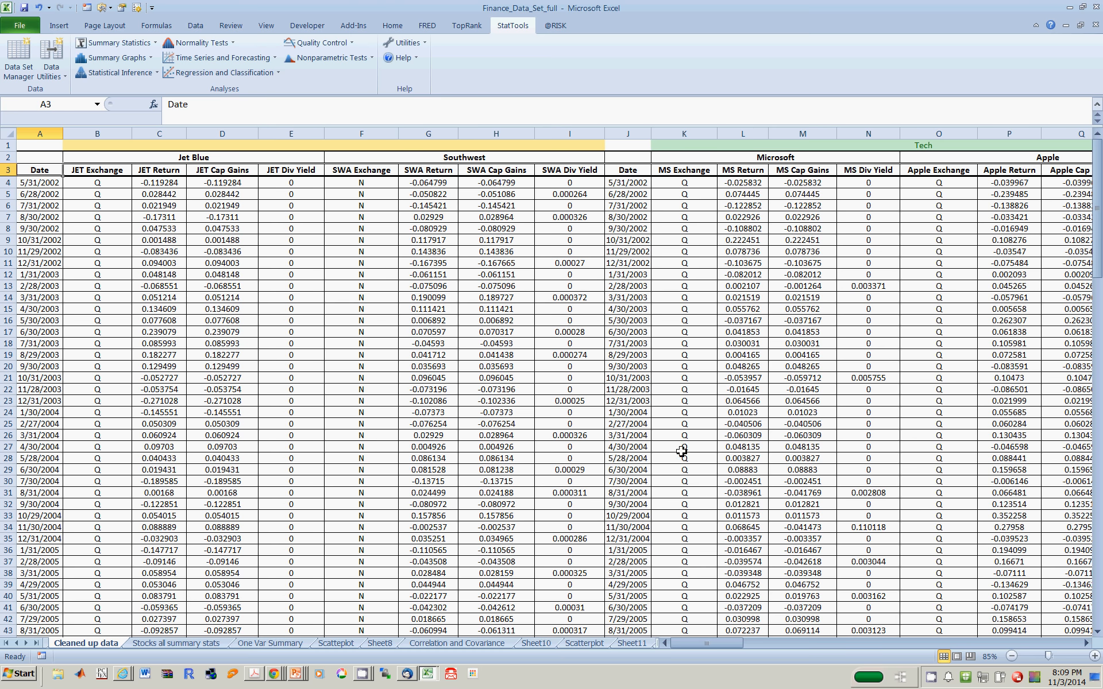
- Run a multiple regression on Finance_Data with SWA Return as dependent and JET Return as independent variable, excluding the prediction for the data set
left_click(235, 72)
left_click(205, 89)
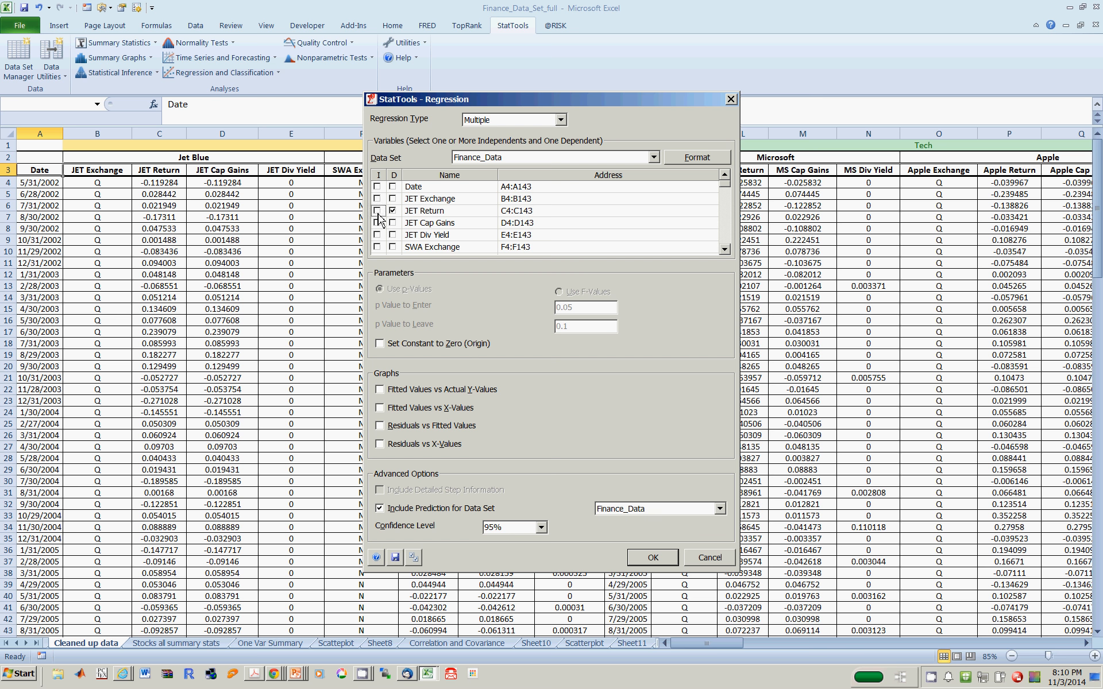
left_click(378, 212)
left_click(724, 250)
left_click(724, 250)
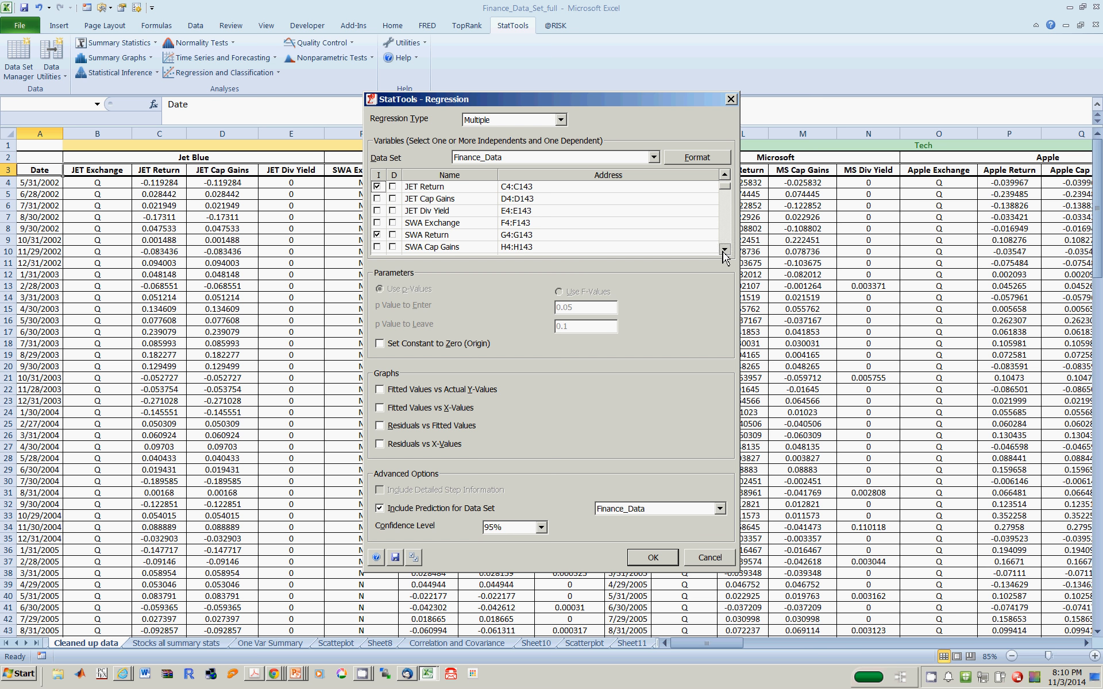
left_click(393, 235)
left_click(383, 512)
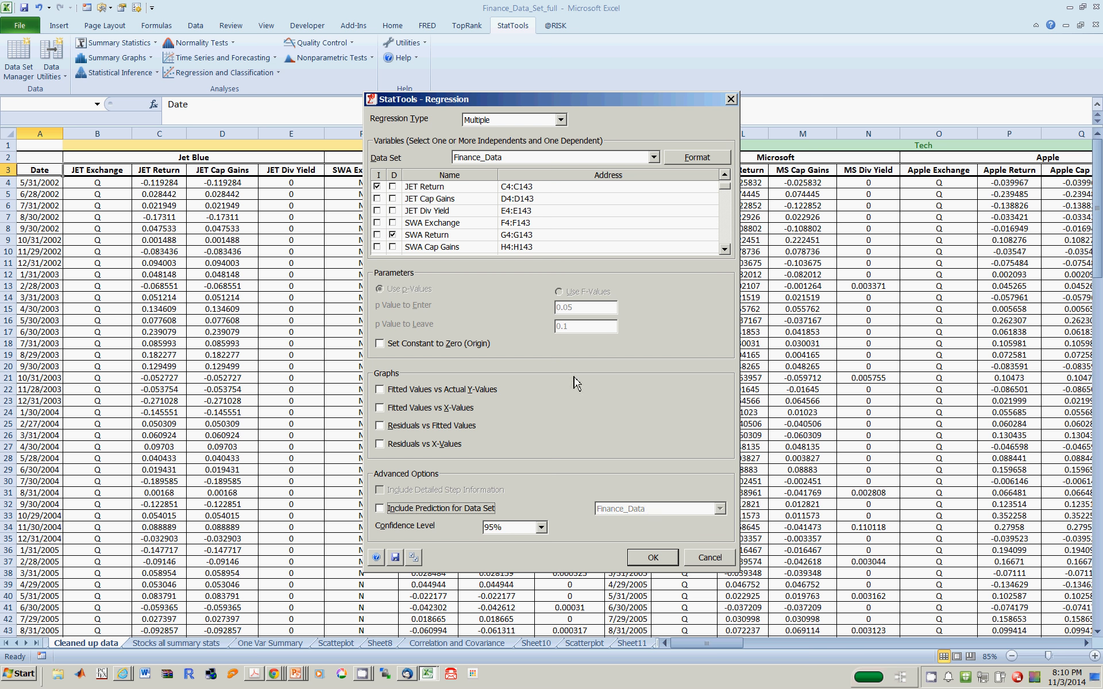
left_click(666, 562)
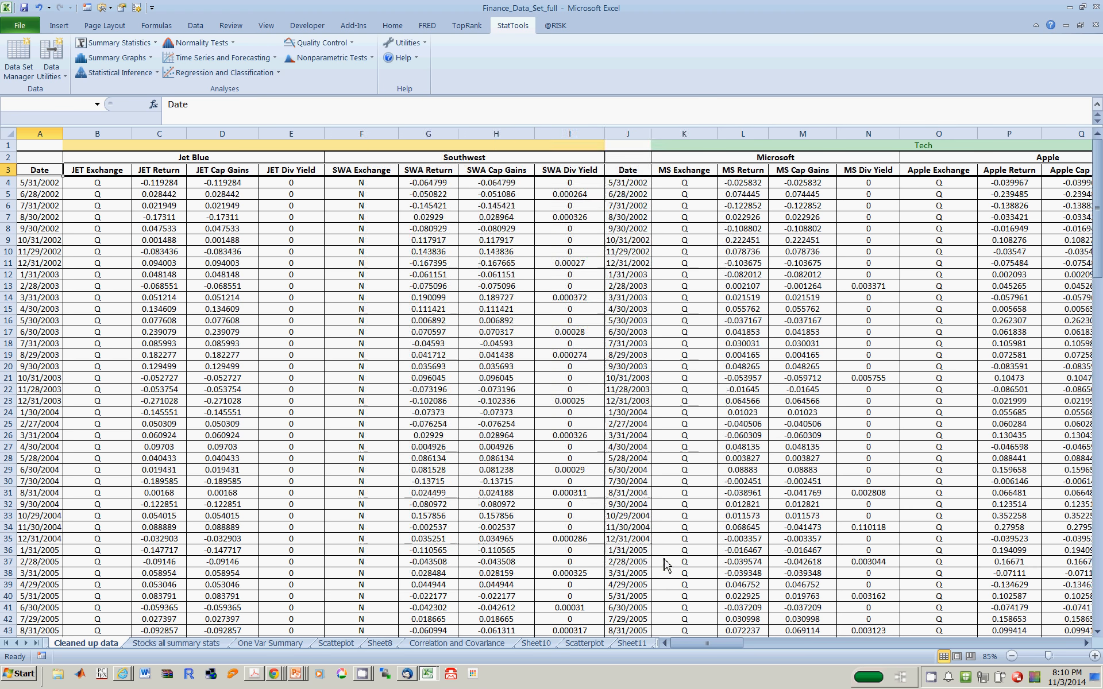
- Enter the label "Predicted SWA =" in cell A23, below the regression table
left_click(167, 483)
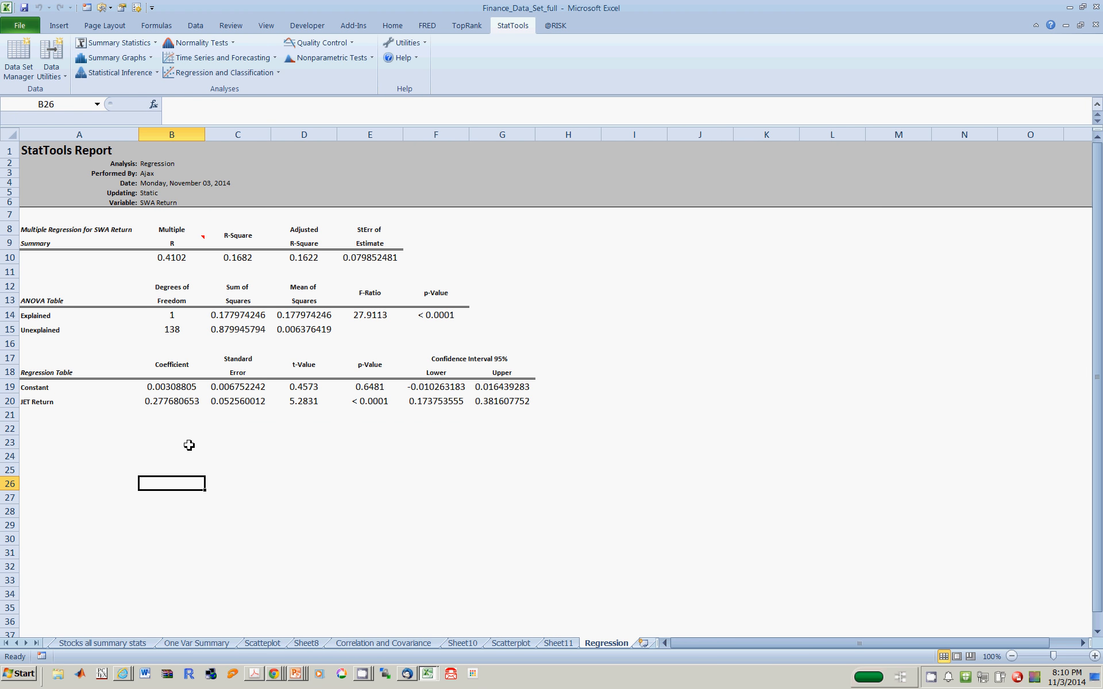
left_click(189, 445)
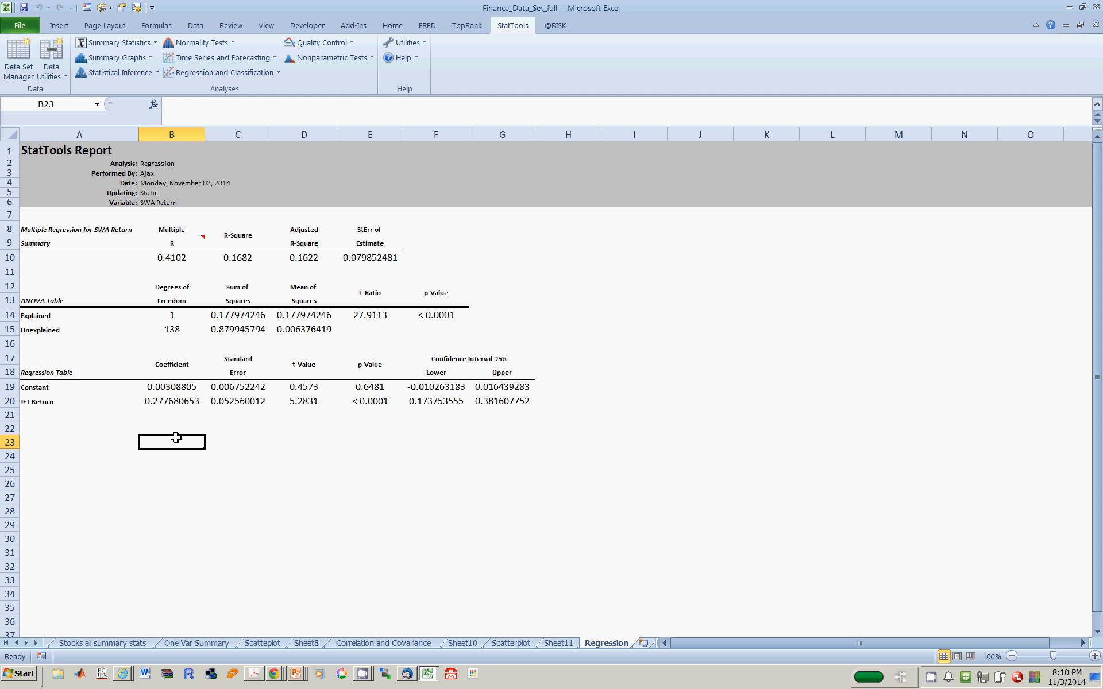
key("Left")
type("P")
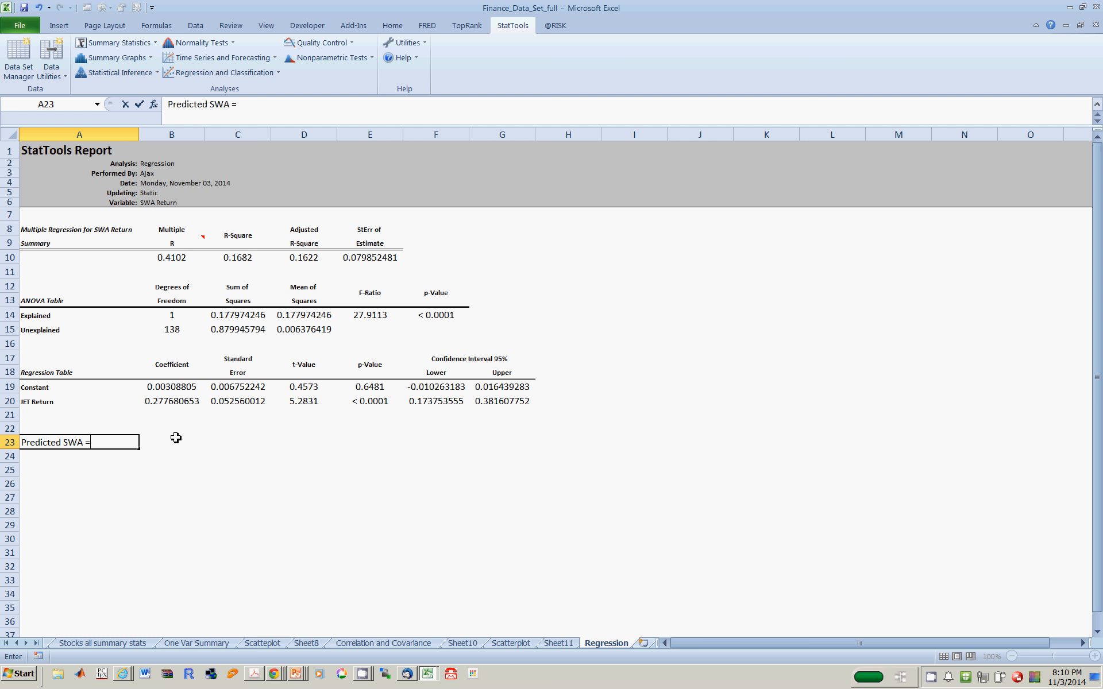
key("Right")
- Calculate the predicted SWA return in B23 with the formula =B19+B20*0.03
type("=")
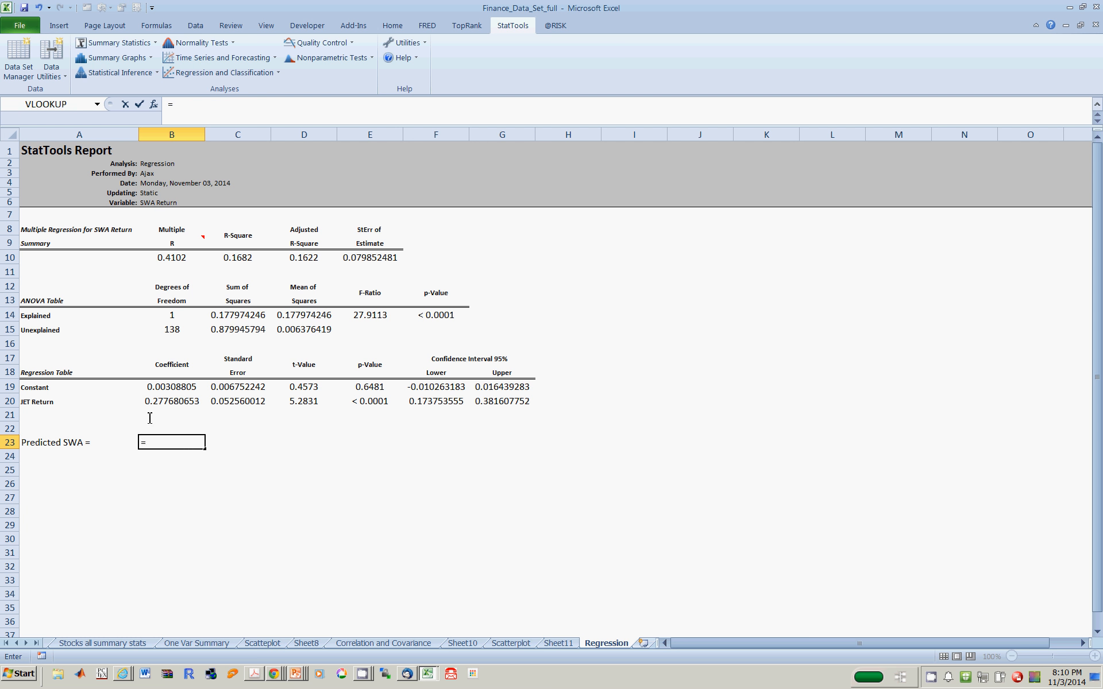
left_click(172, 387)
type("+")
left_click(195, 401)
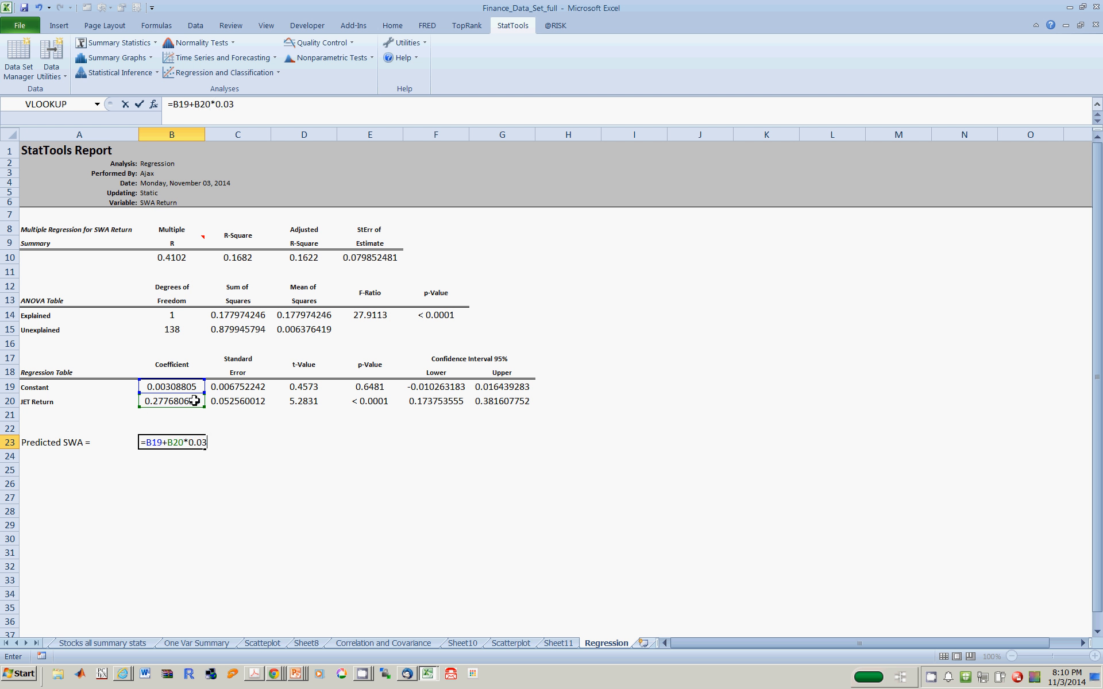
key("Return")
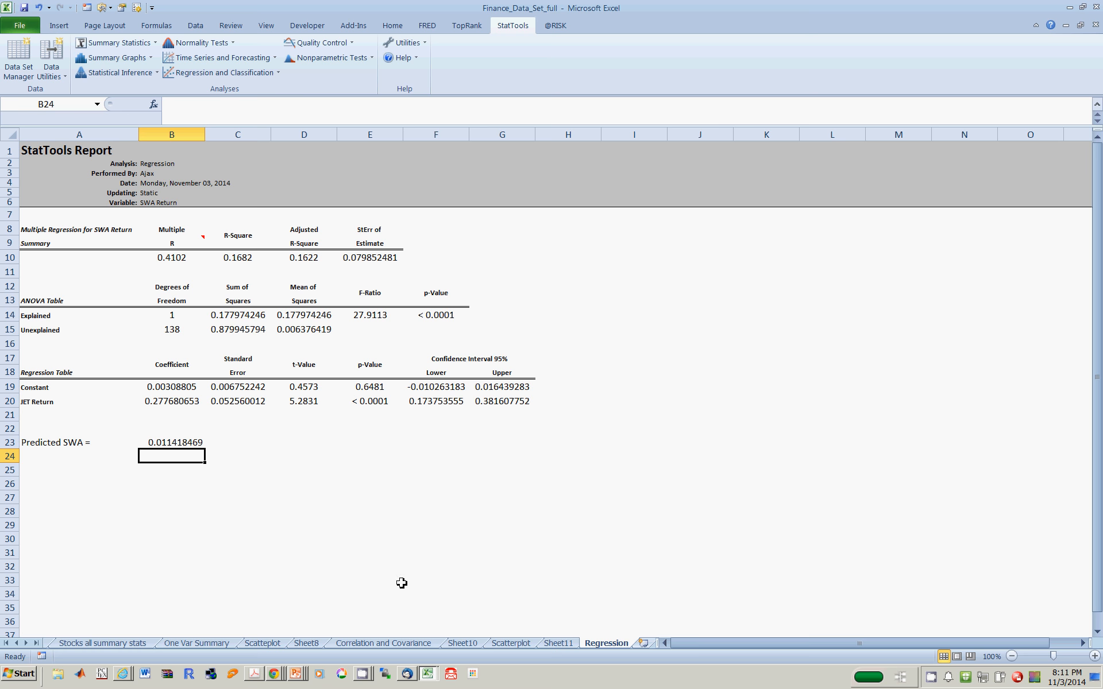
- Copy the full heading row A3:BD3 from the Cleaned up data sheet
left_click(17, 643)
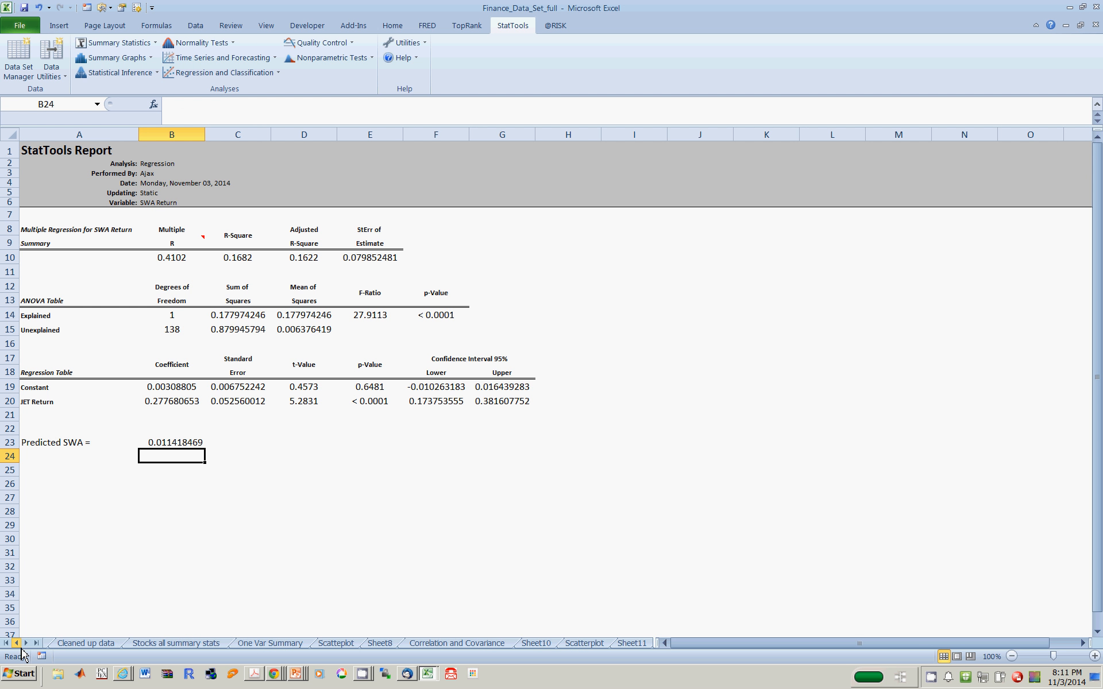
left_click(17, 643)
left_click(16, 643)
left_click(232, 643)
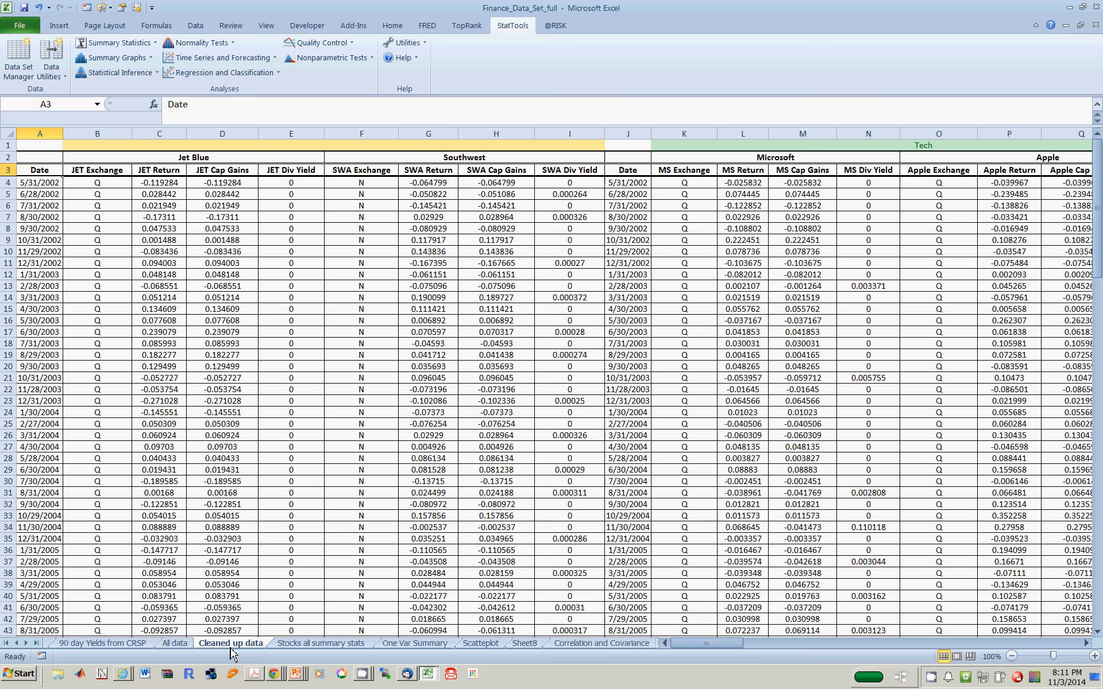
left_click(202, 345)
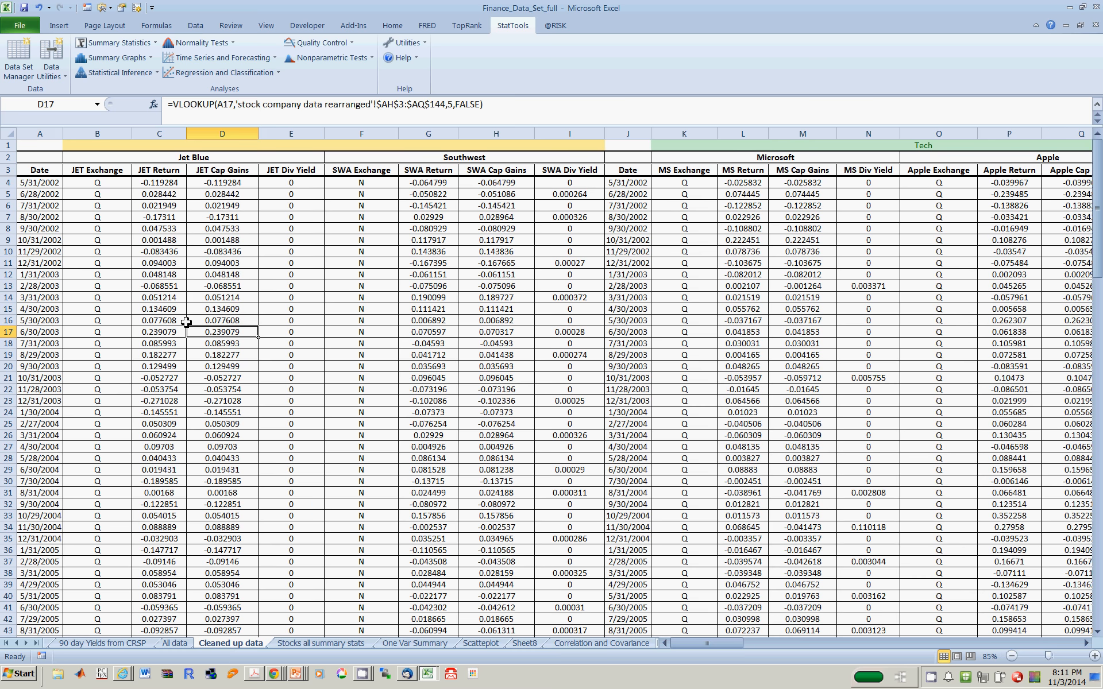
left_click(26, 171)
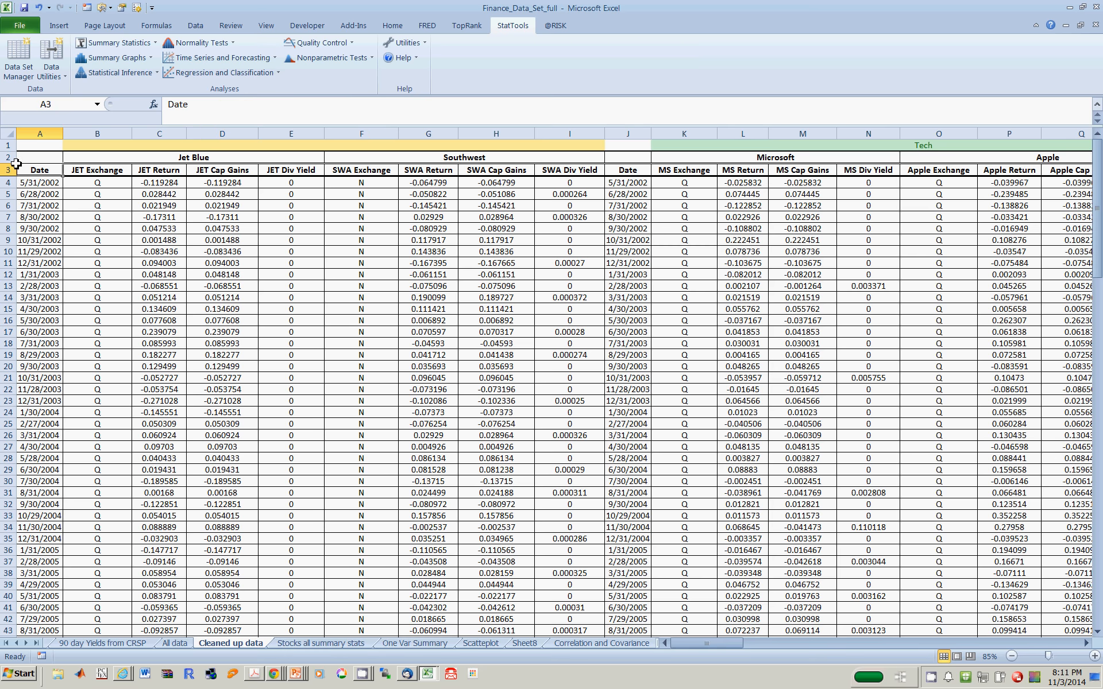
key("ctrl+shift+Right")
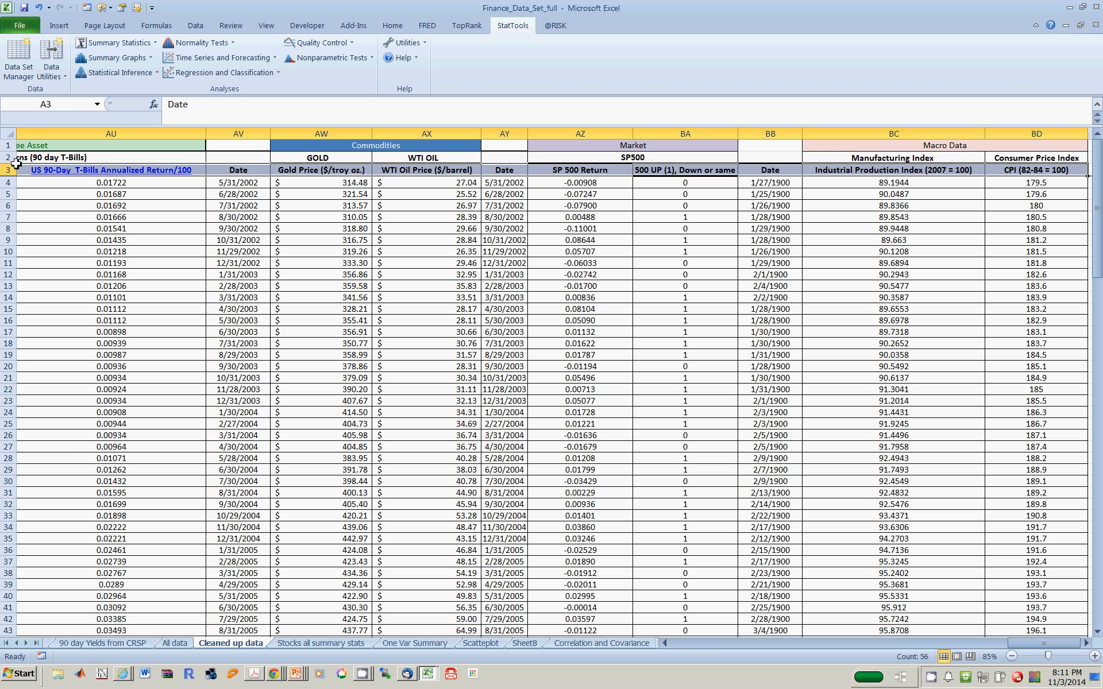
key("ctrl+c")
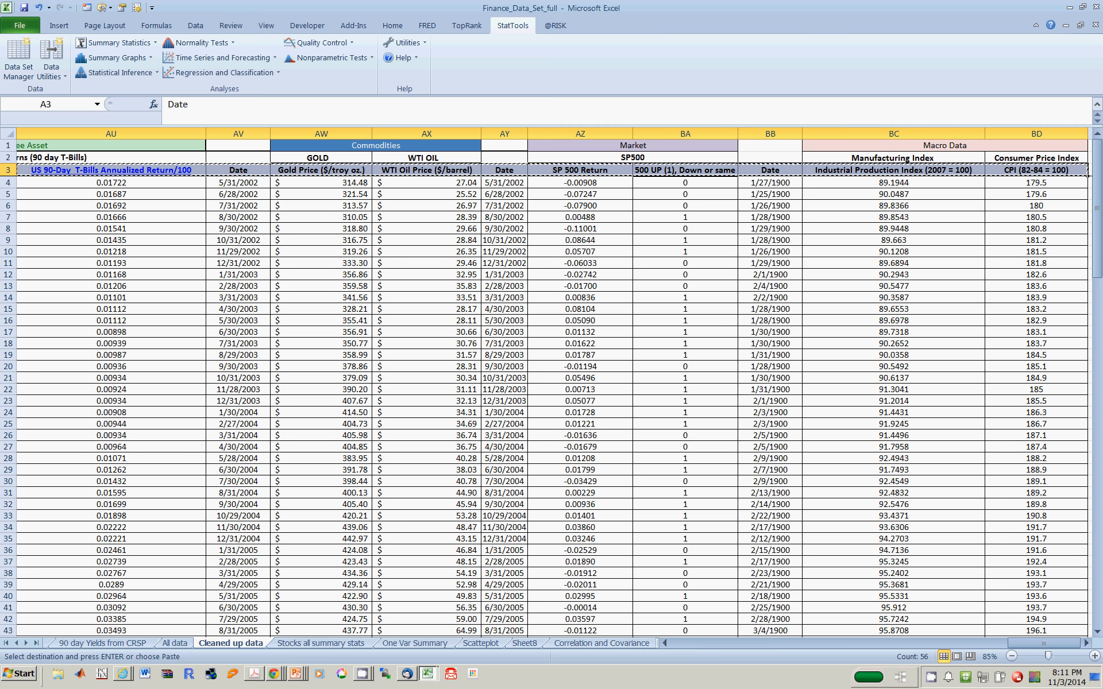
- Add a new worksheet after the Regression sheet and paste the copied headings starting at A1
left_click(36, 642)
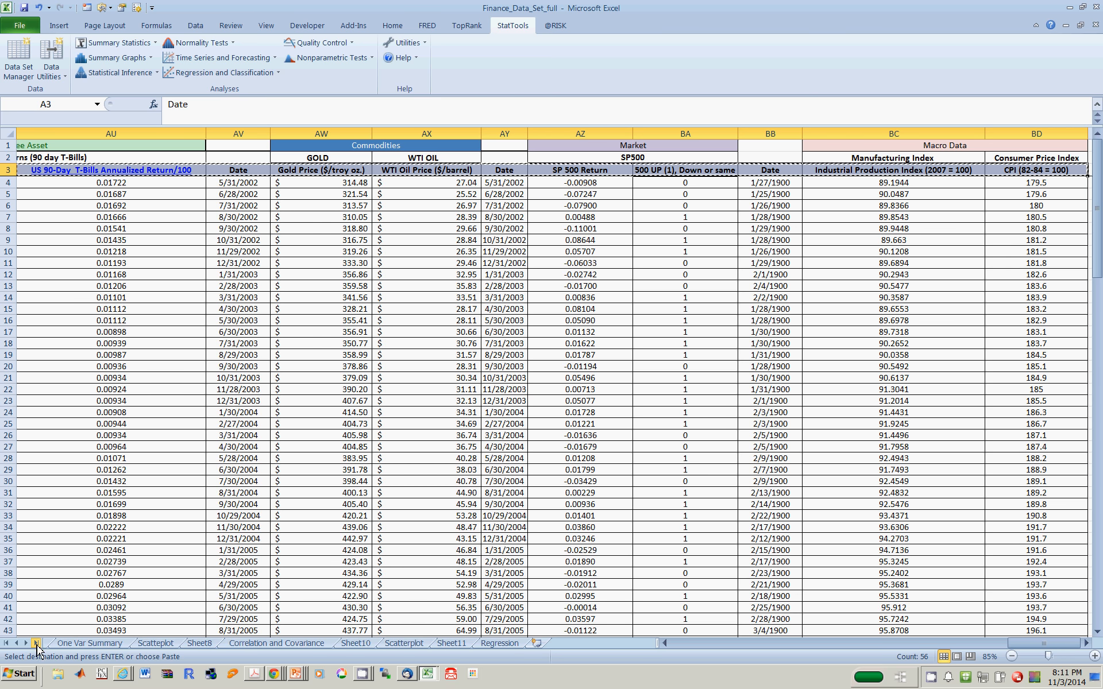
left_click(505, 642)
left_click(536, 643)
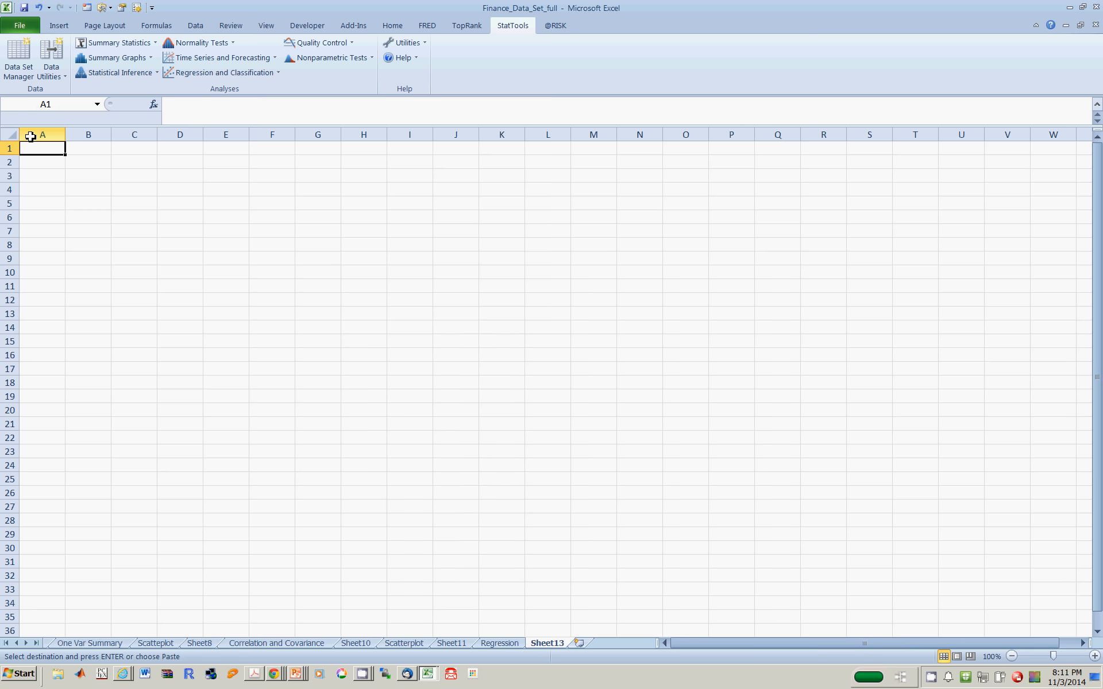
key("ctrl+v")
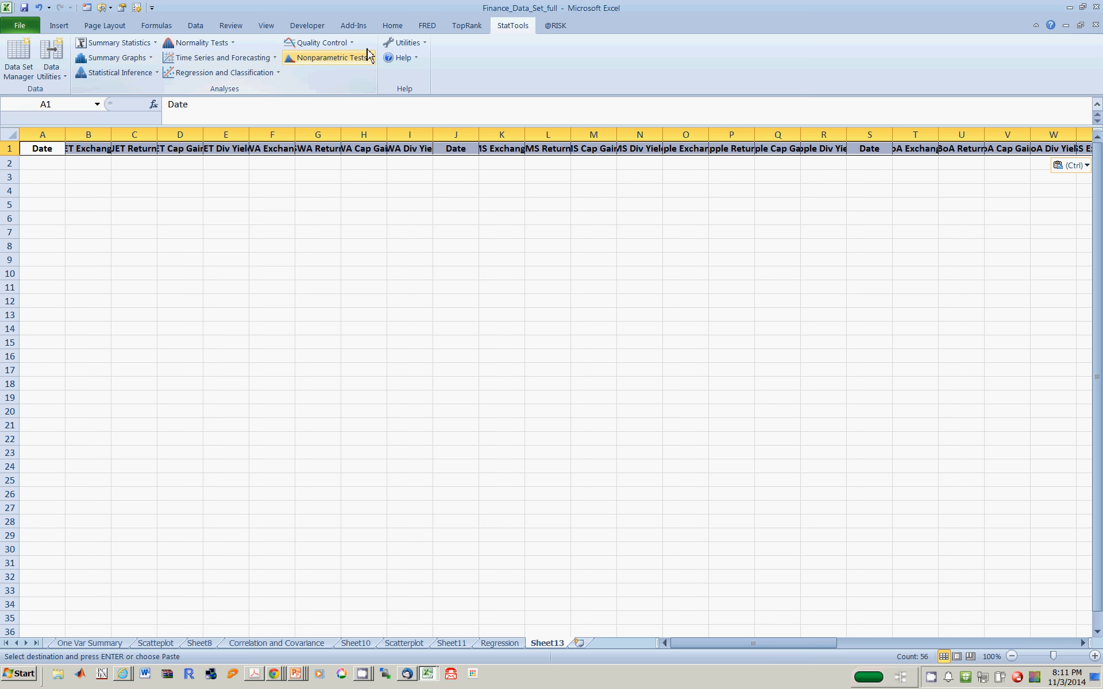
- AutoFit the column widths to the pasted headings
left_click(394, 27)
left_click(900, 68)
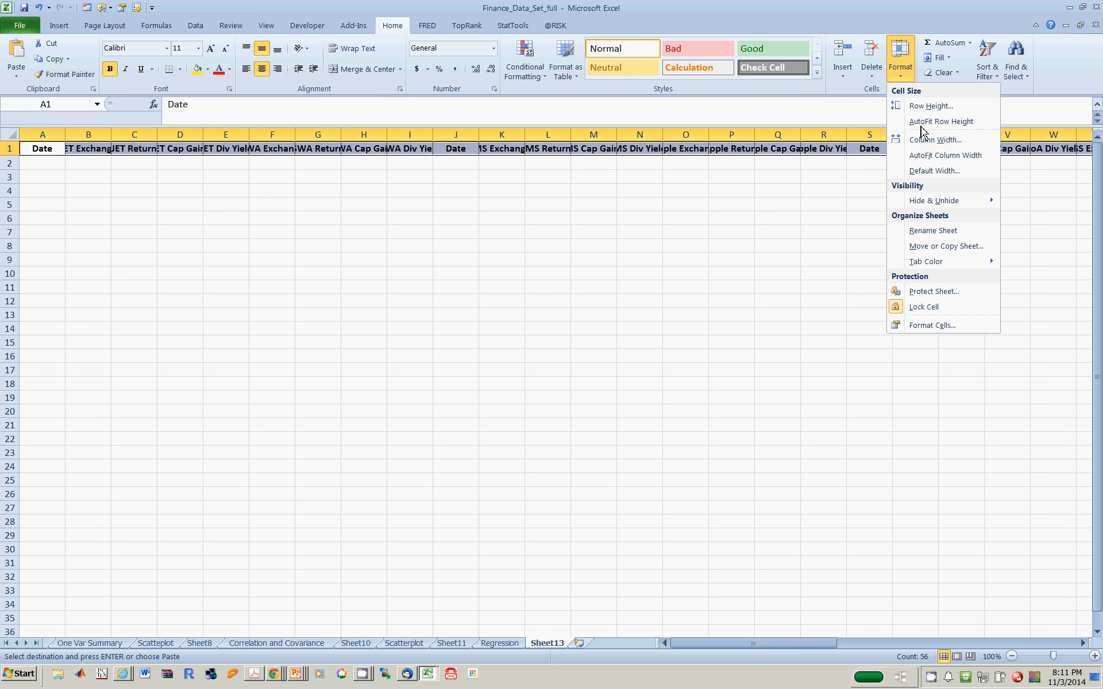
left_click(922, 152)
left_click(768, 220)
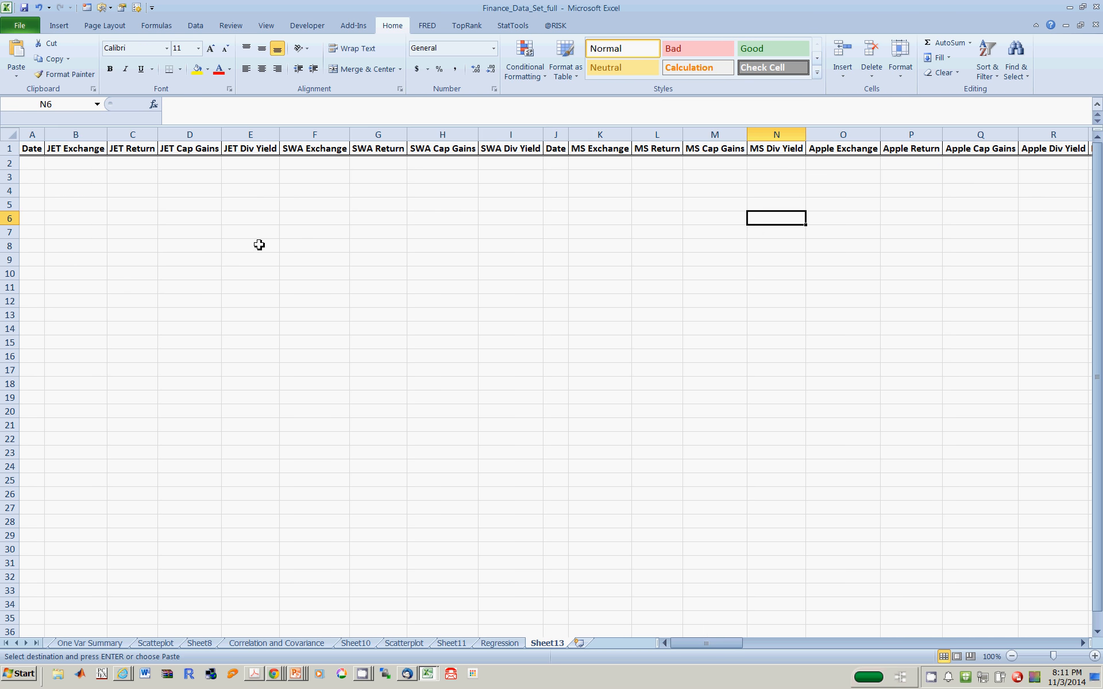
left_click(33, 151)
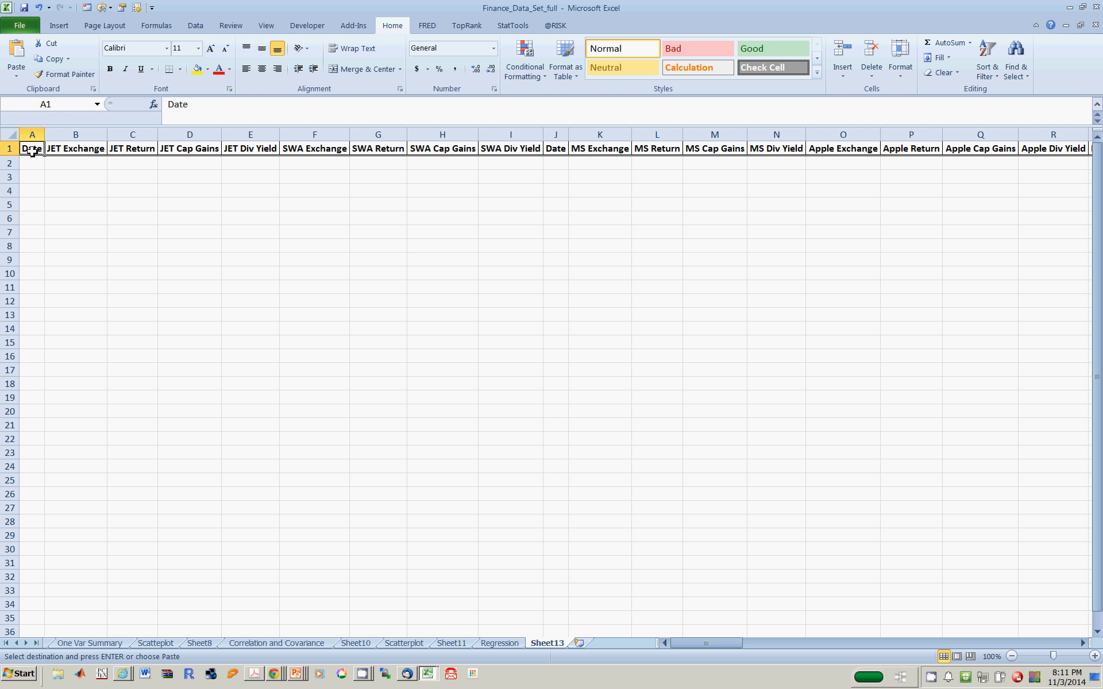
left_click_drag(33, 151, 30, 187)
left_click(31, 148)
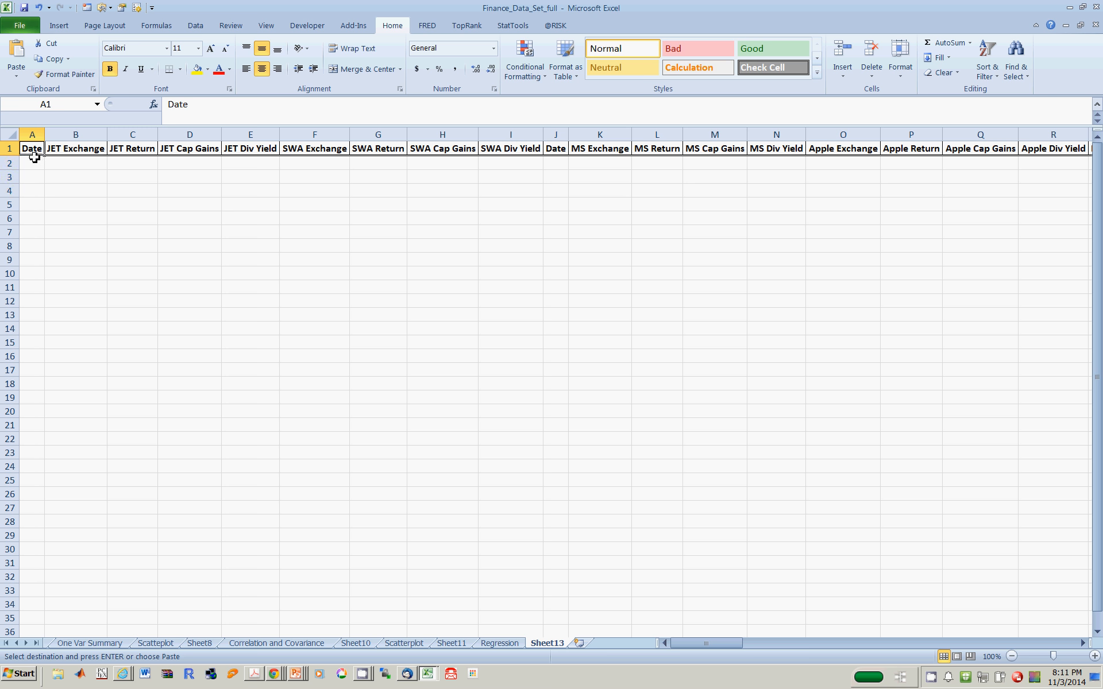
left_click_drag(34, 154, 34, 190)
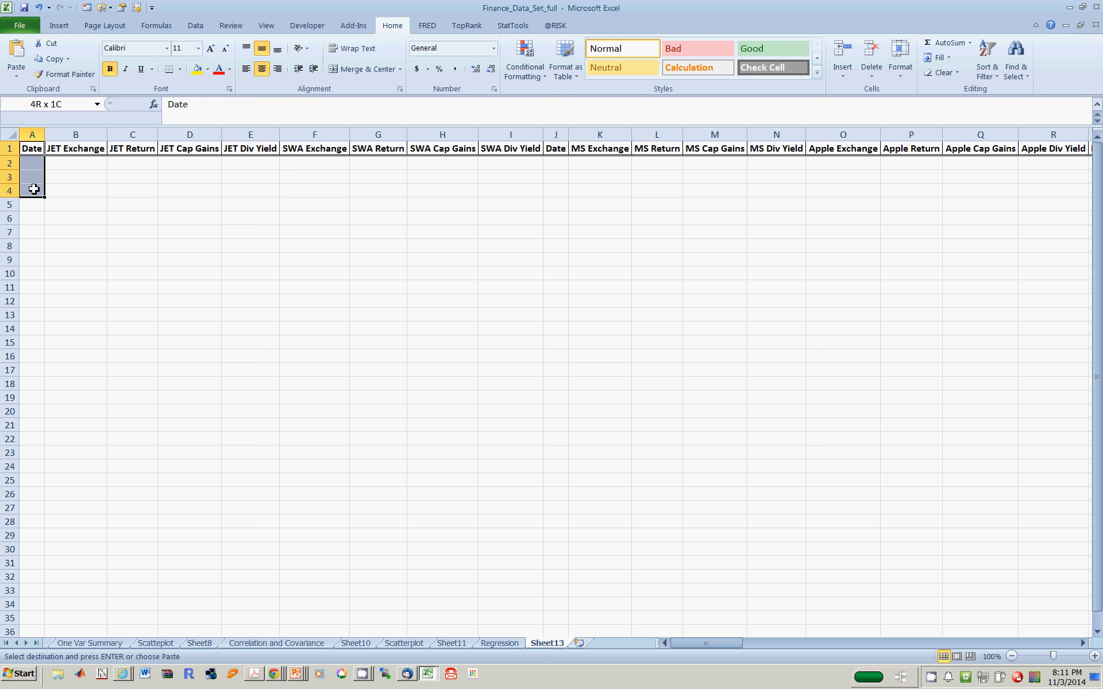
left_click_drag(34, 190, 3, 176)
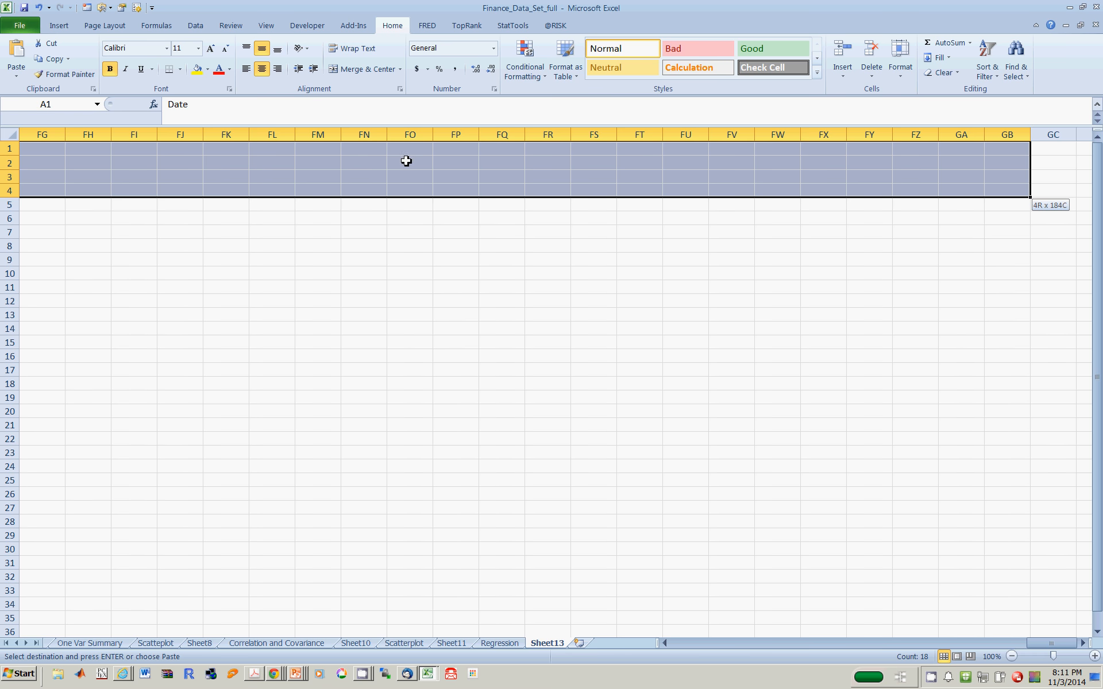
left_click(406, 161)
key("ctrl+Home")
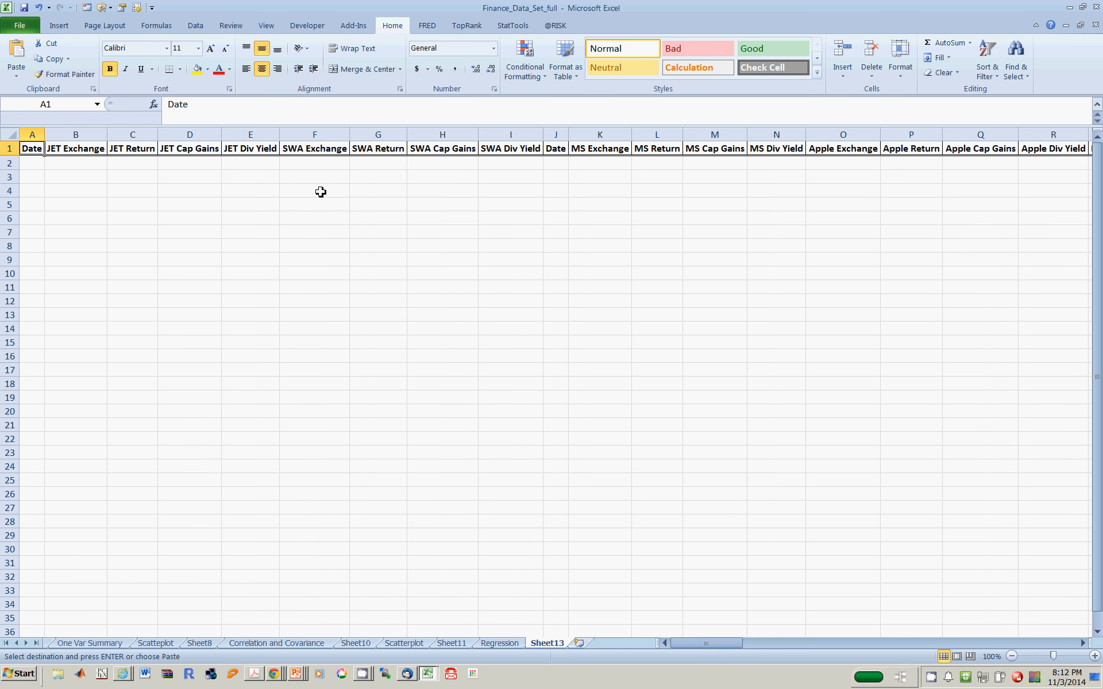
- Select the block A1:BD4, covering the pasted headings from Date to CPI and three empty rows beneath them
left_click(620, 170)
key("Right")
key("Right")
key("Right")
key("Right")
key("Right")
key("Right")
key("Right")
key("Right")
key("Right")
key("Right")
key("Right")
key("Right")
key("Right")
key("Right")
key("Right")
key("Right")
key("Right")
key("Right")
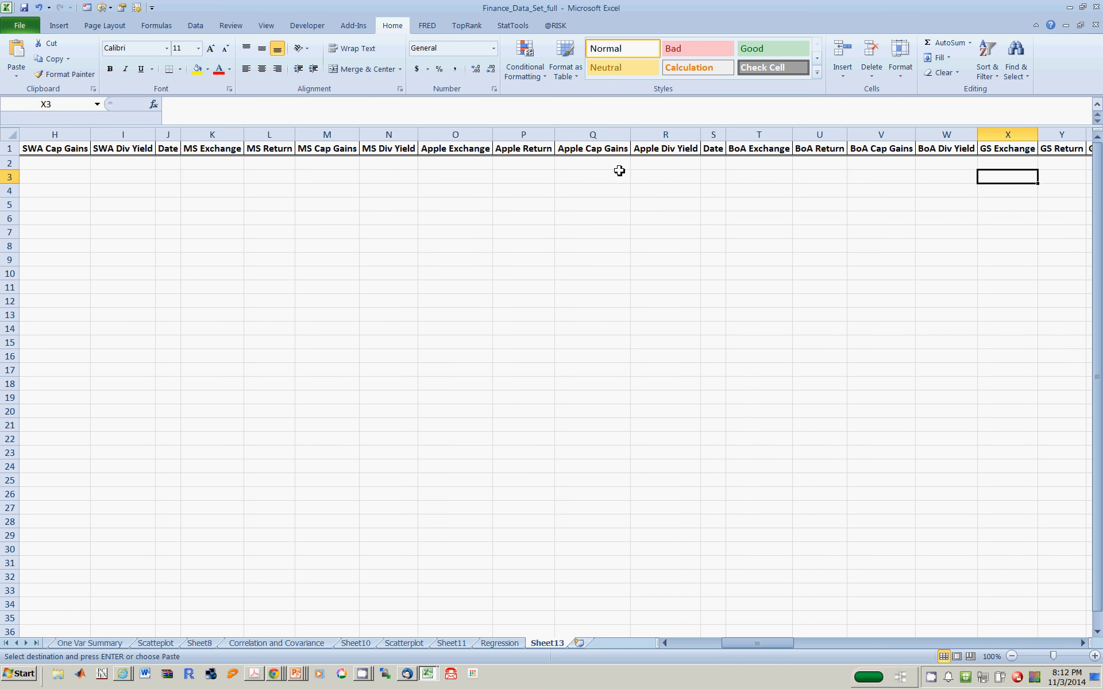
key("Right")
key("Right")
key("Right")
key("Right")
key("Right")
key("Right")
key("Right")
key("Right")
key("Right")
key("Right")
key("Right")
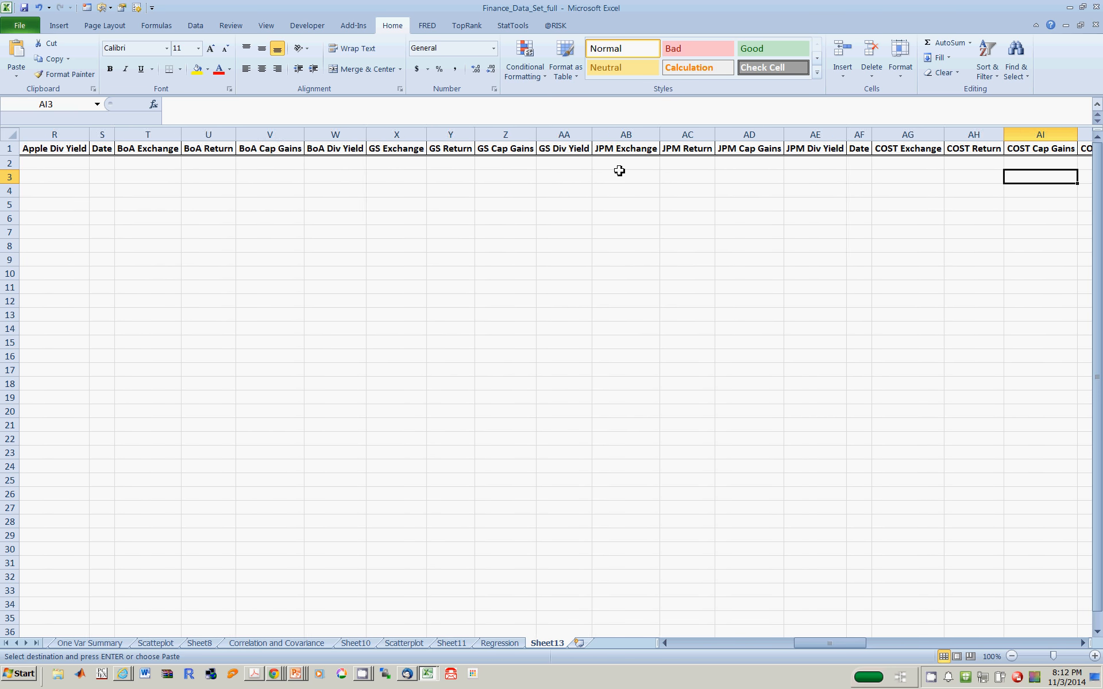
key("Right")
key("Right")
key("Right")
key("Right")
key("Right")
key("Right")
key("Right")
key("Right")
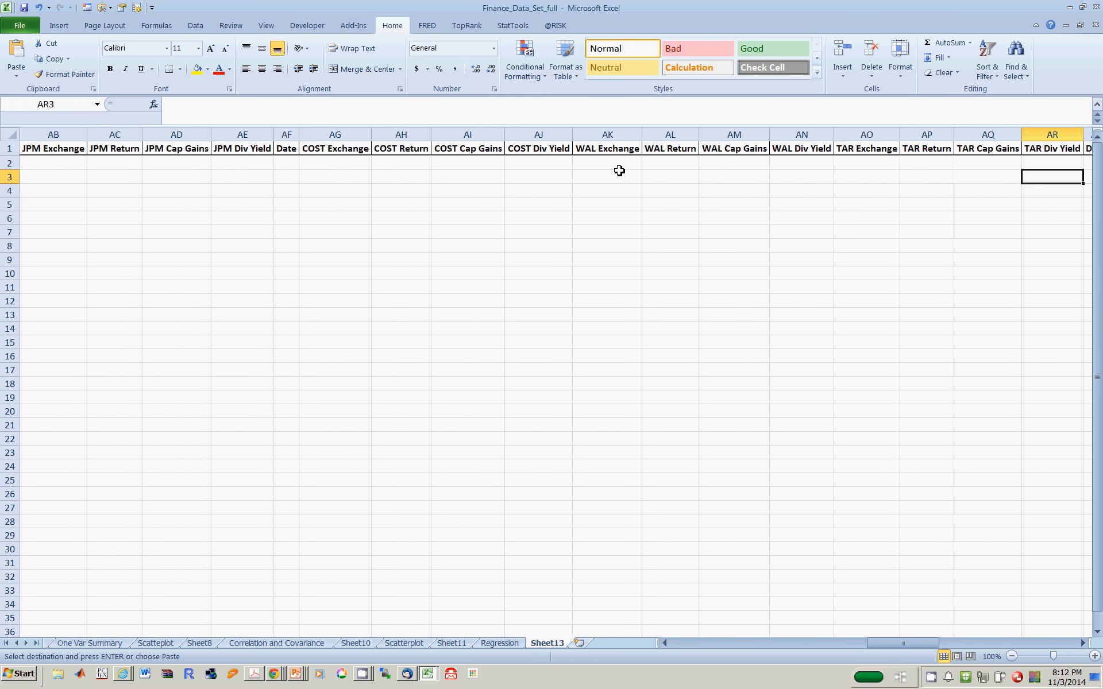
key("Right")
key("Right")
key("Right")
key("Right")
key("Right")
key("Right")
key("Right")
key("Right")
key("Right")
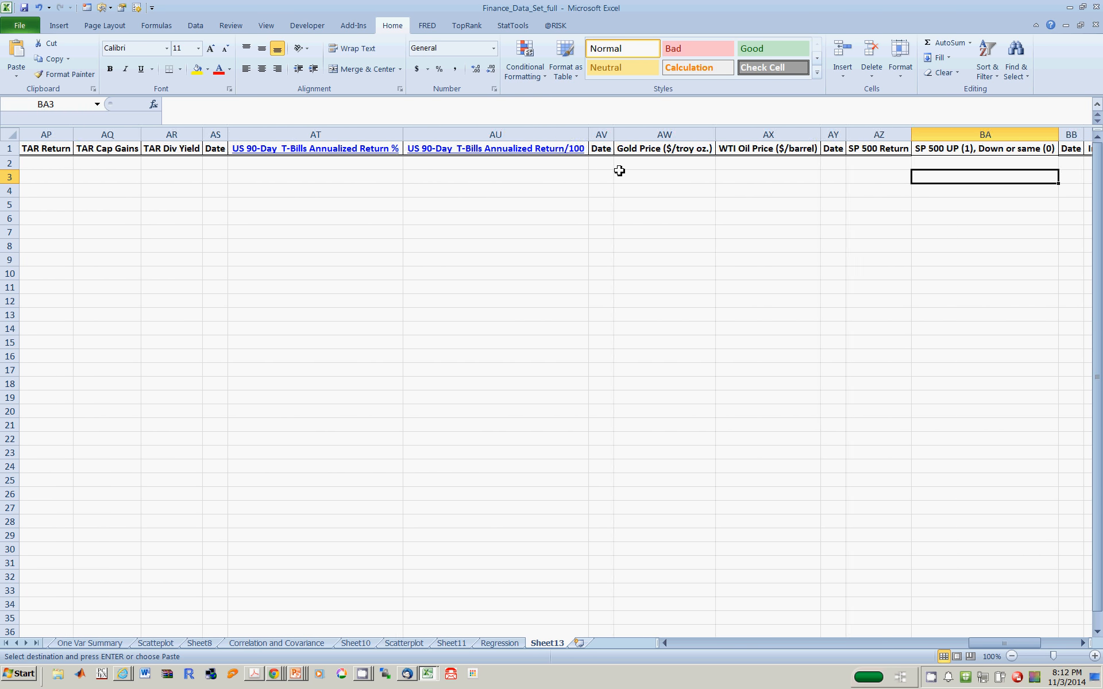
key("Left")
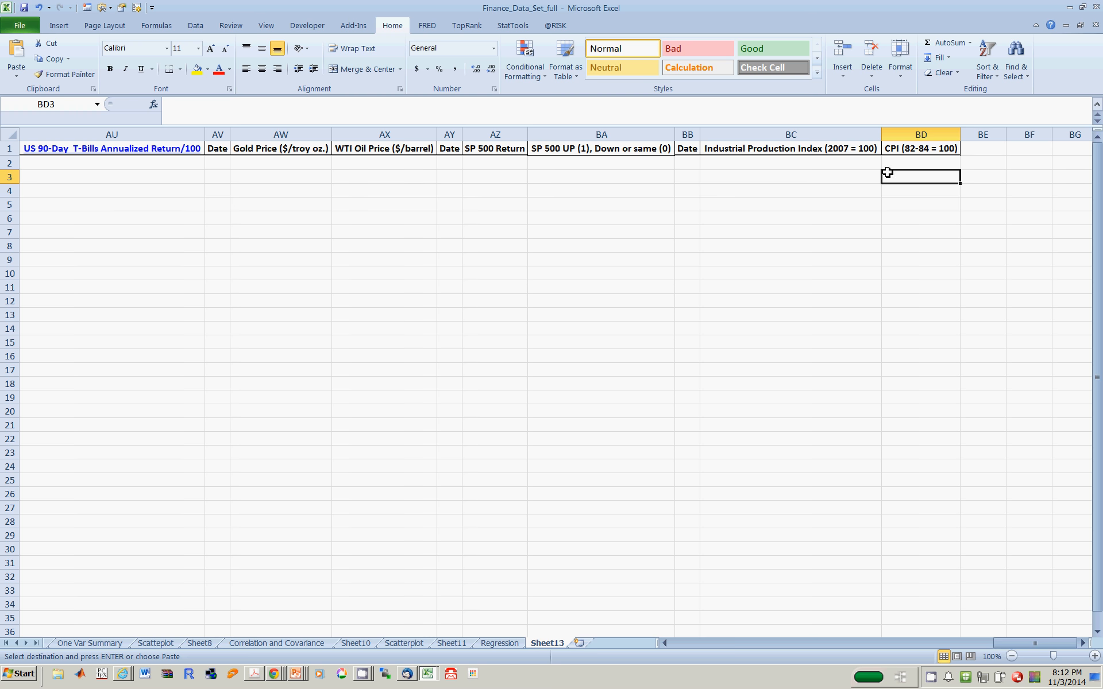
left_click_drag(917, 190, 3, 148)
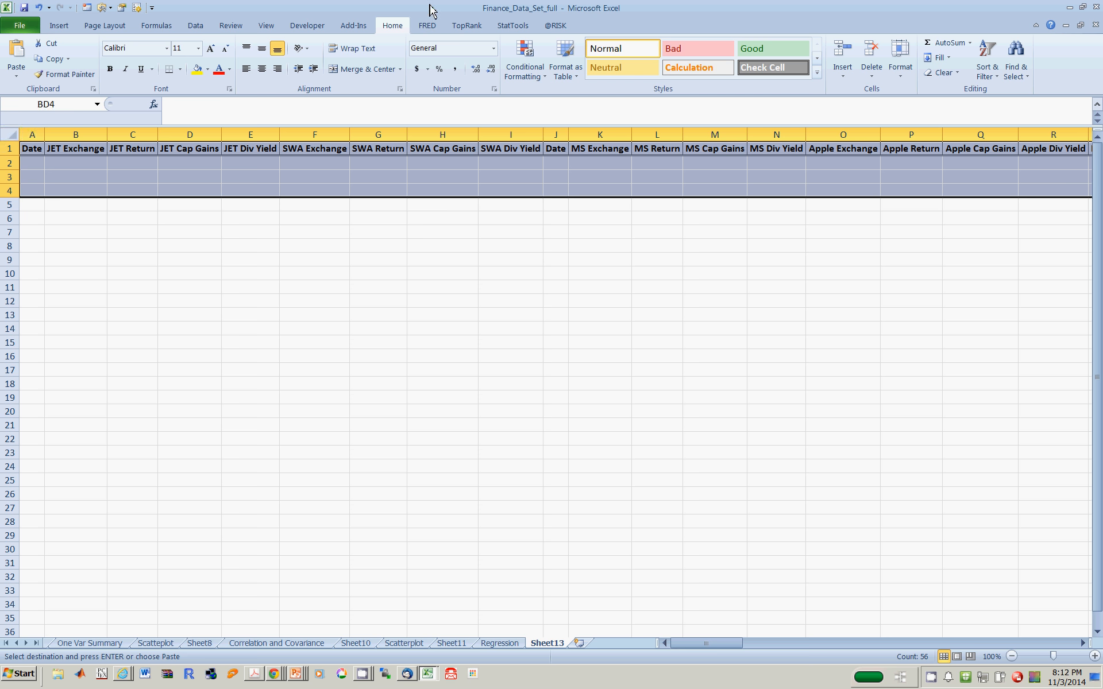
- Create a new StatTools data set named Prediction
left_click(515, 30)
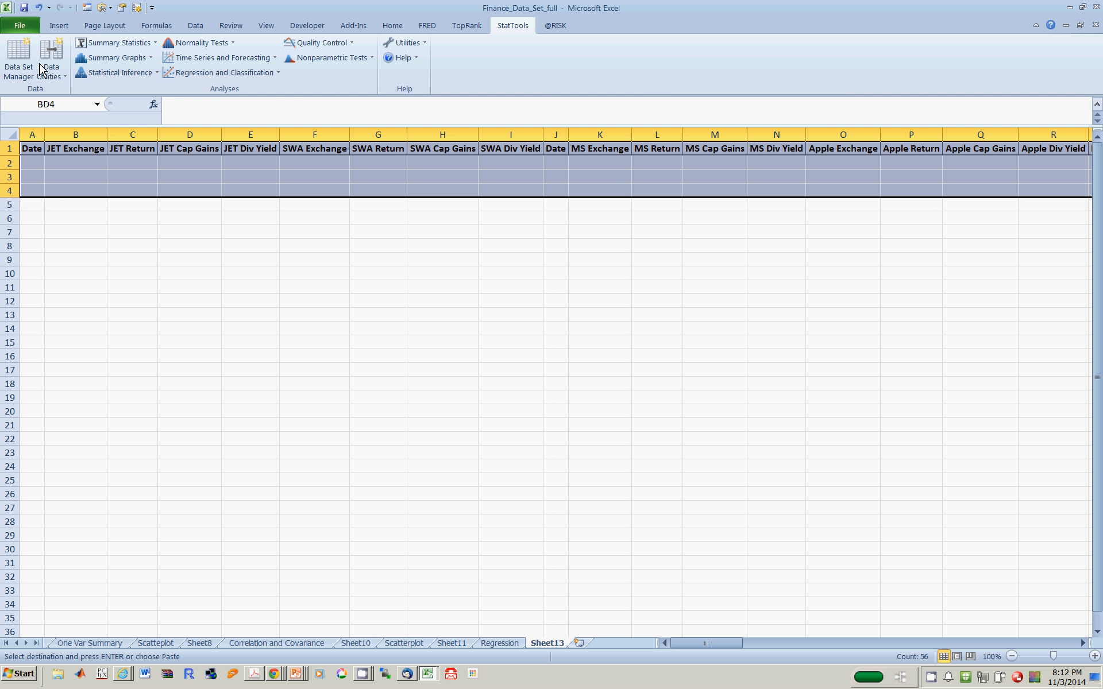
left_click(20, 67)
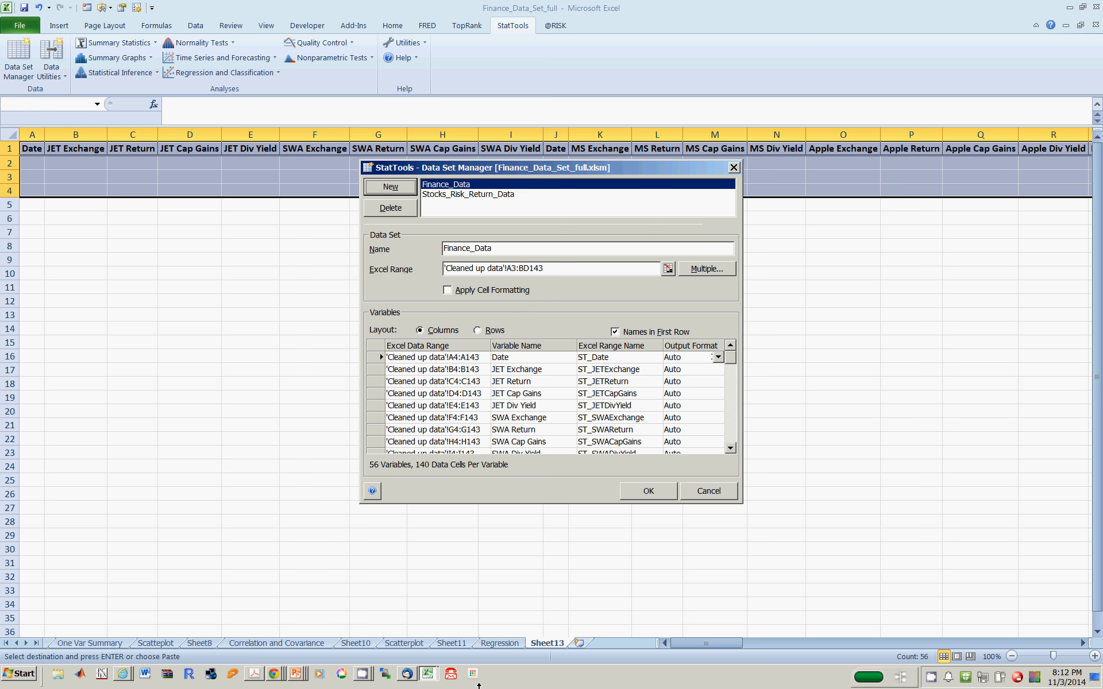
left_click(390, 187)
left_click_drag(502, 249, 377, 250)
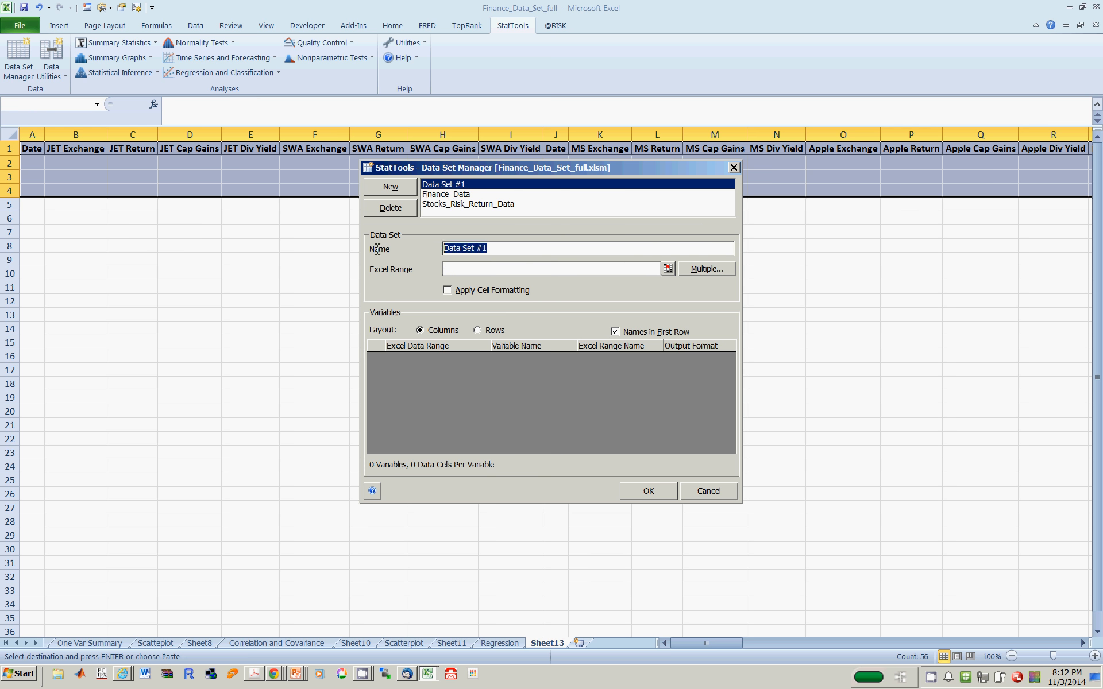
type("Prediction")
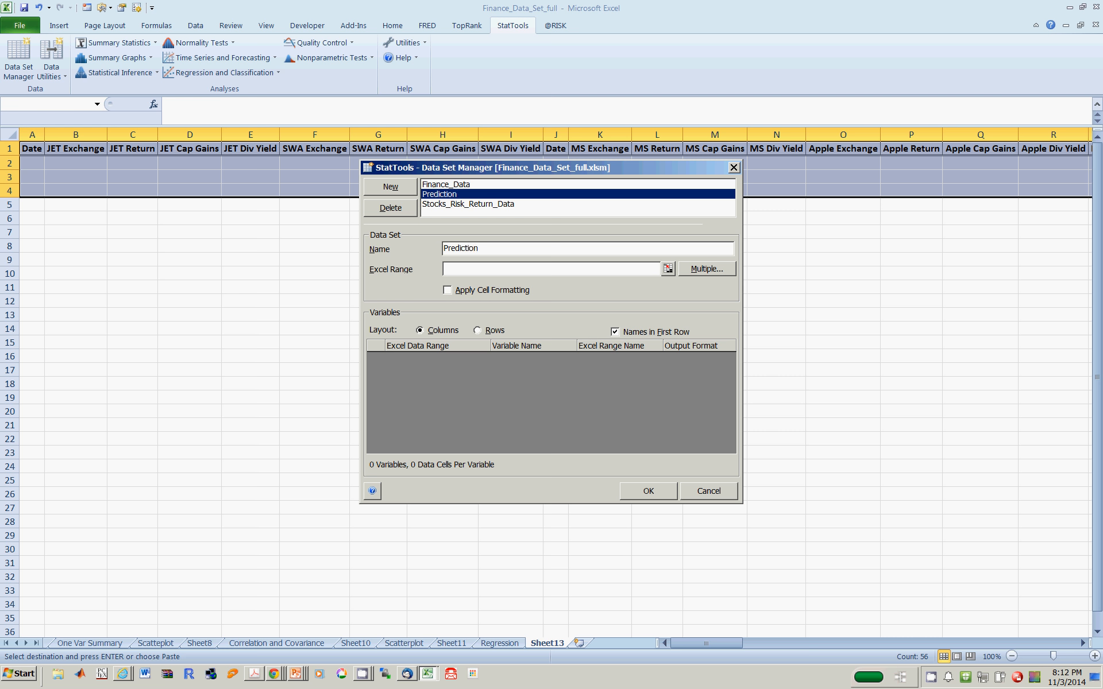
- Set the Prediction data set's Excel range to A1:BD4 and save the data set definition
left_click(669, 271)
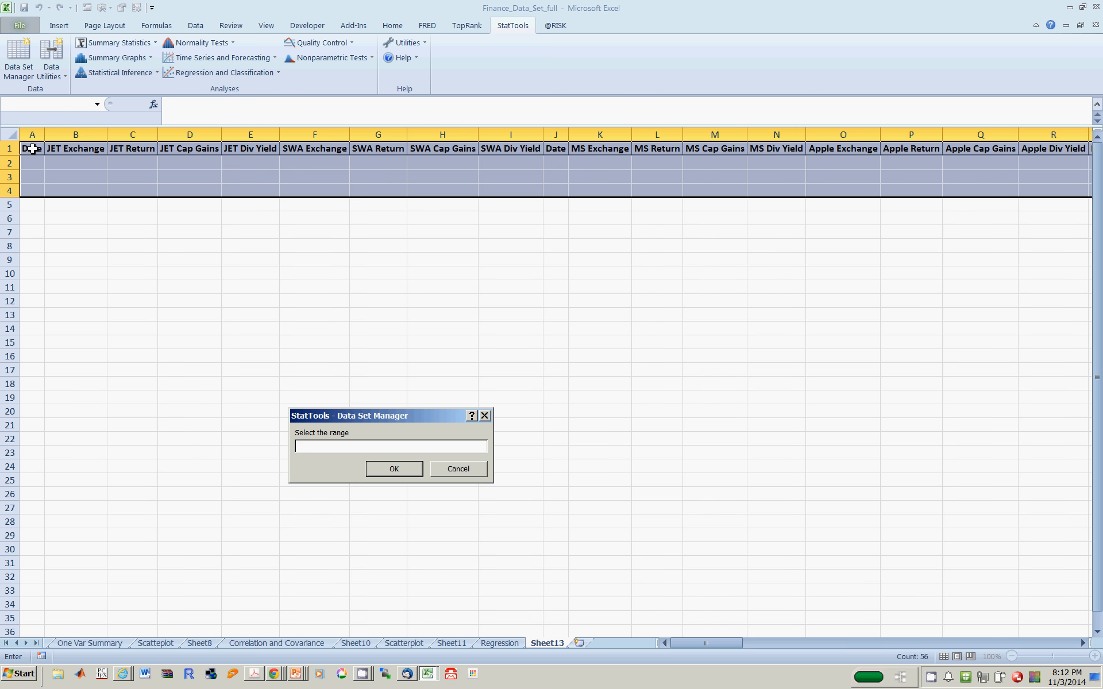
left_click_drag(32, 148, 1034, 190)
left_click_drag(1033, 191, 5, 190)
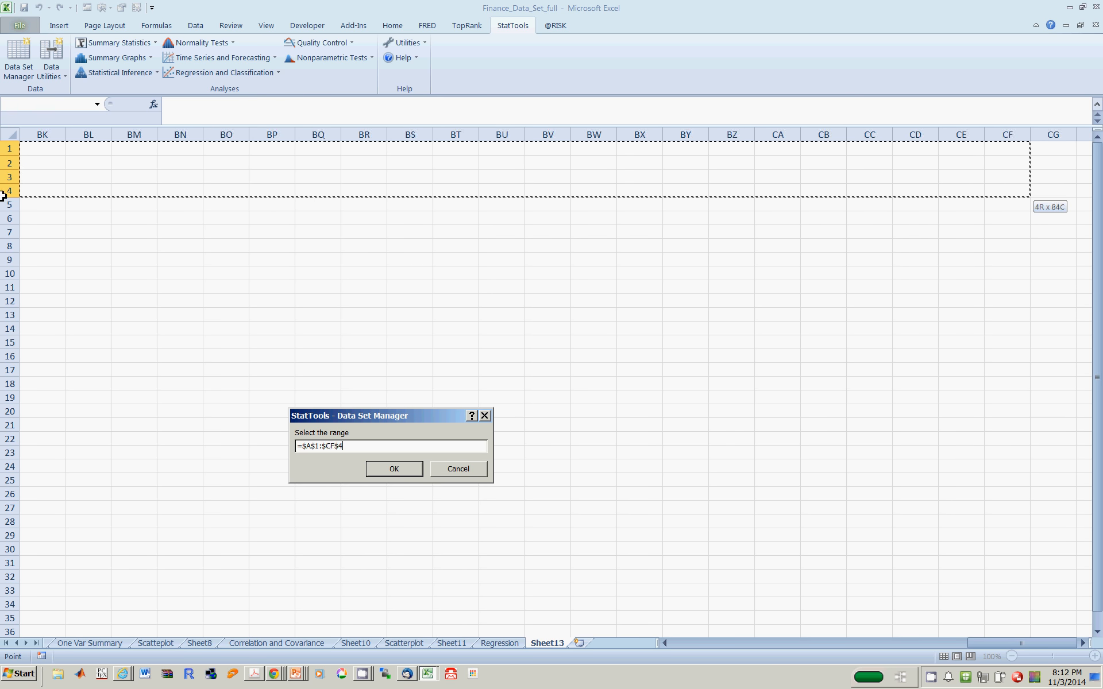
left_click(43, 177)
key("Left")
key("Left")
key("Left")
key("Left")
key("Left")
key("Left")
key("Left")
key("Left")
key("Left")
key("Left")
key("Left")
key("Left")
key("Left")
key("Left")
key("Left")
key("Left")
key("Left")
key("Left")
key("Left")
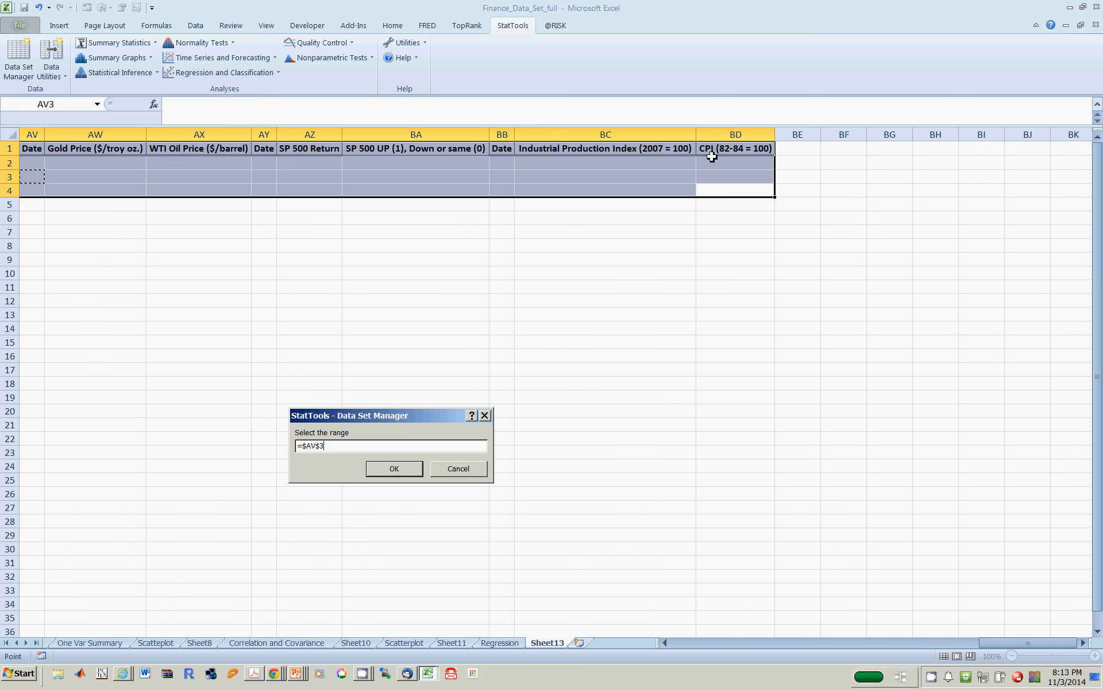
left_click_drag(721, 152, 725, 191)
key("ctrl+shift+Left")
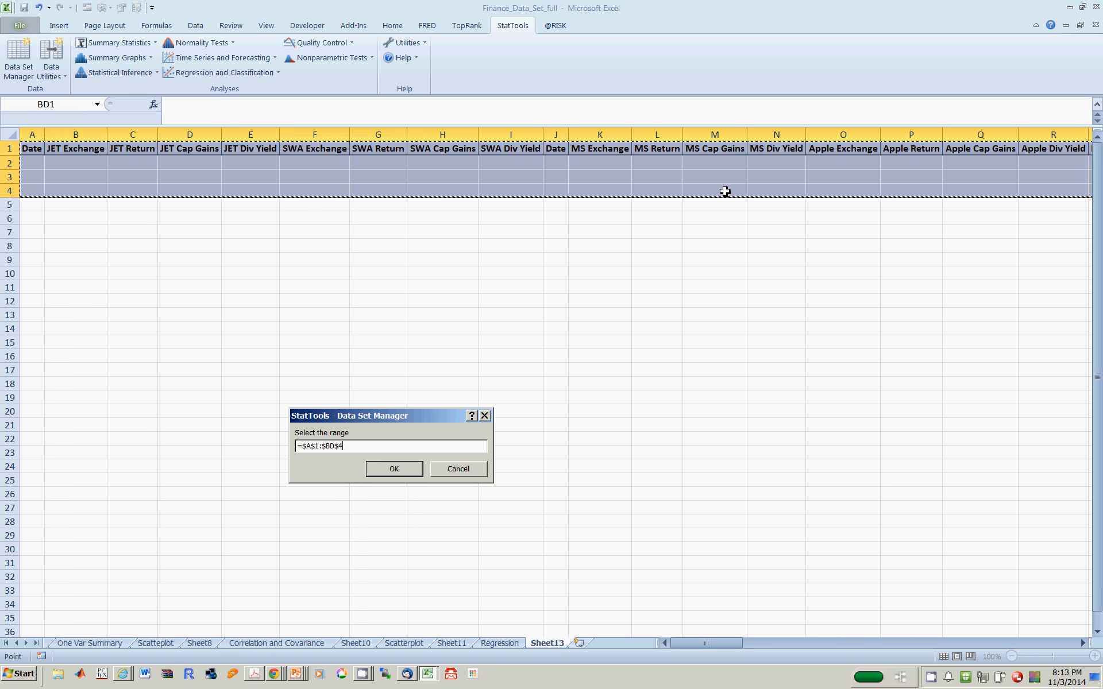
left_click(416, 469)
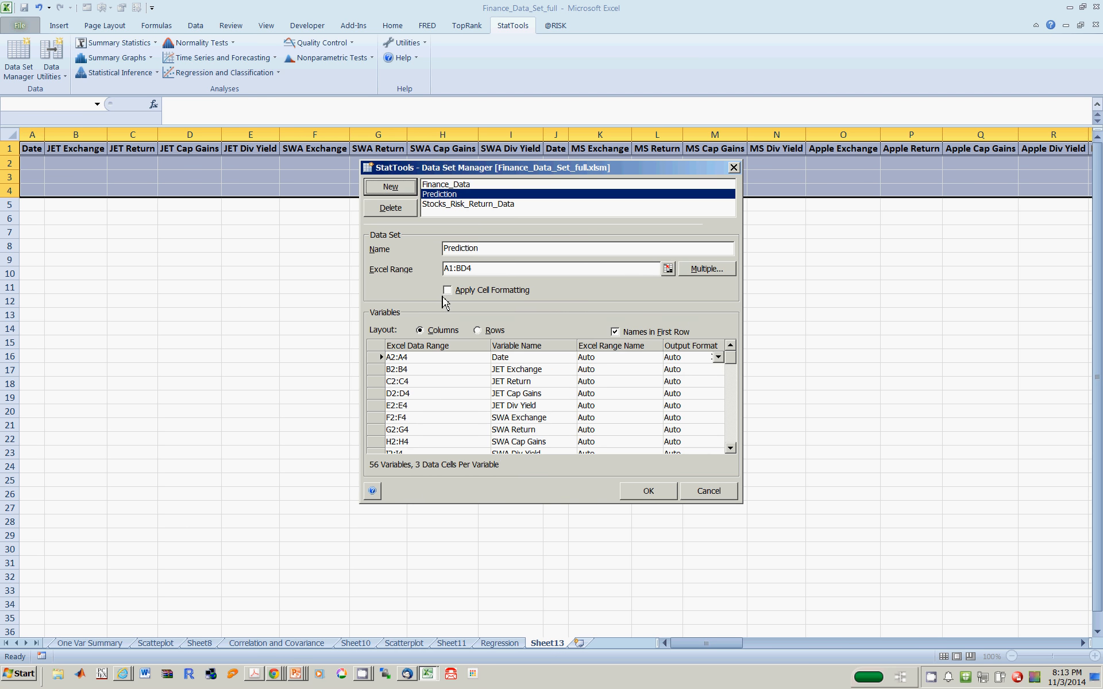
left_click(654, 495)
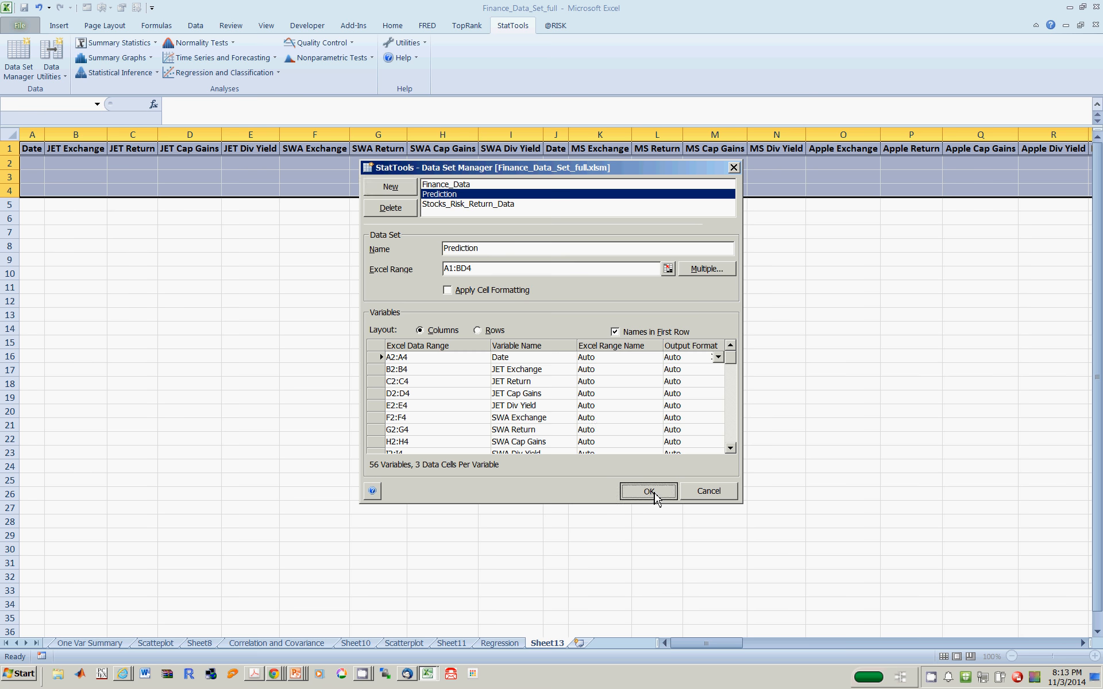
- Enter the JET Return values 0.03, 0.1 and 0.05 in cells C2 to C4
left_click(421, 382)
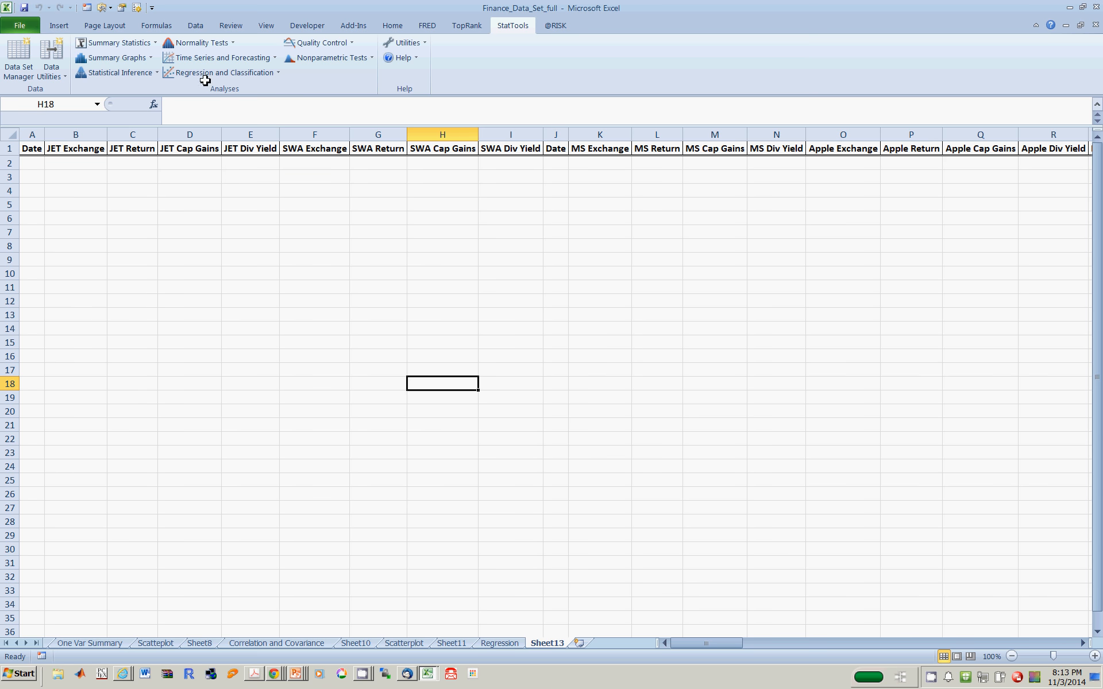
left_click(221, 180)
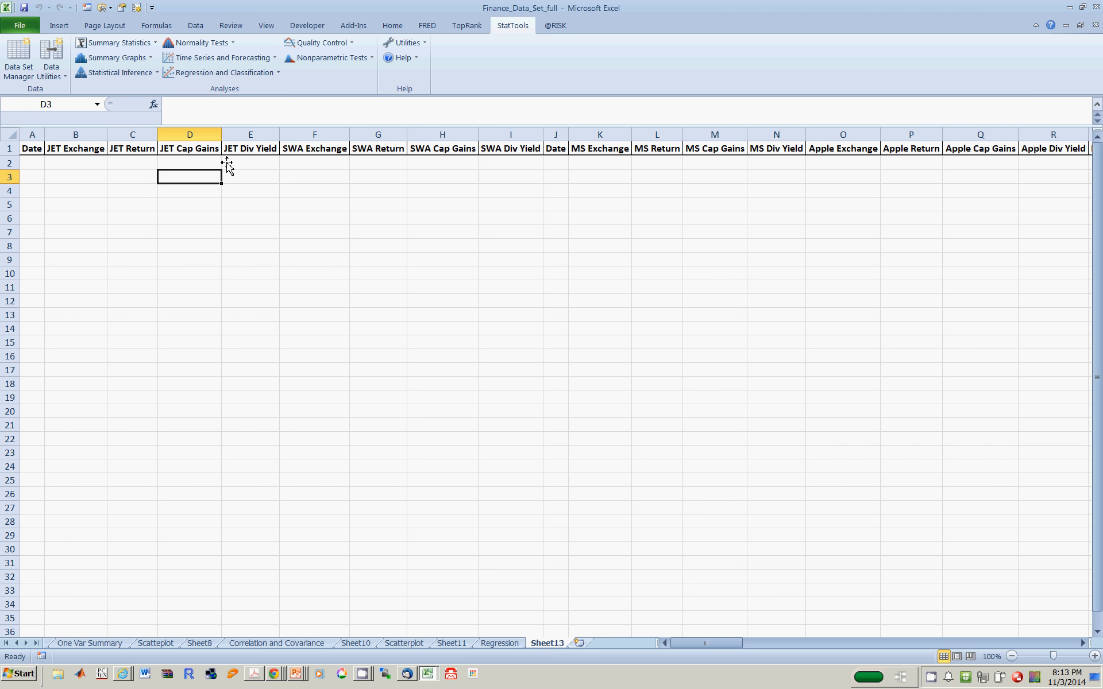
key("Left")
key("Left")
key("Left")
key("Up")
key("Up")
key("Down")
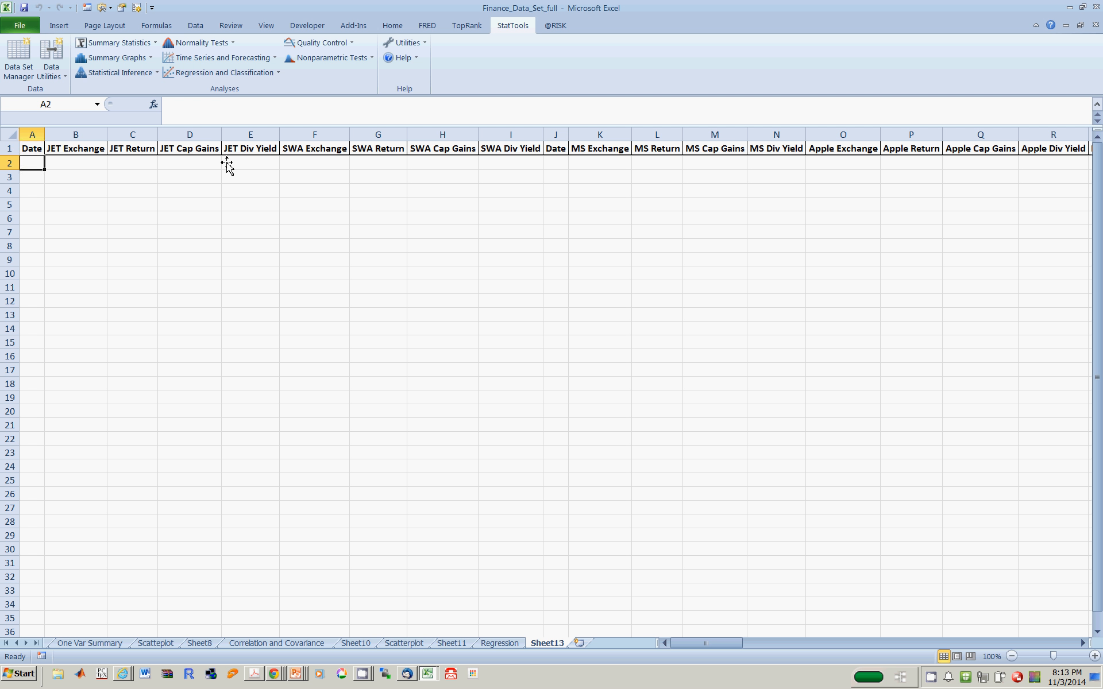
key("Right")
key("Right")
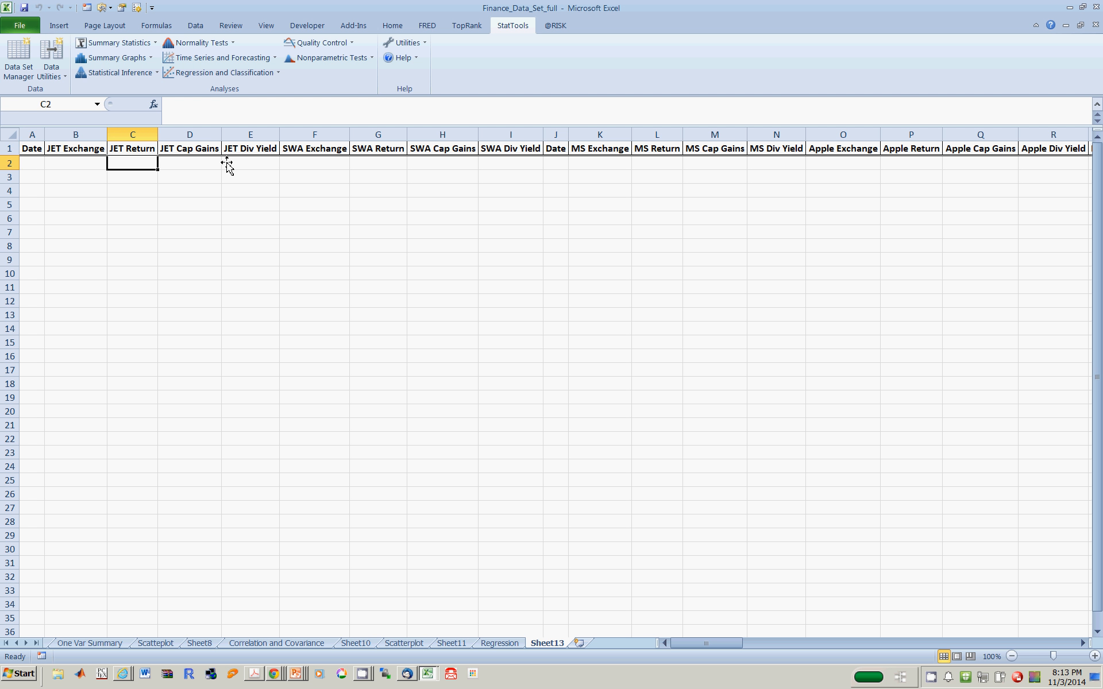
type("0.03")
key("Return")
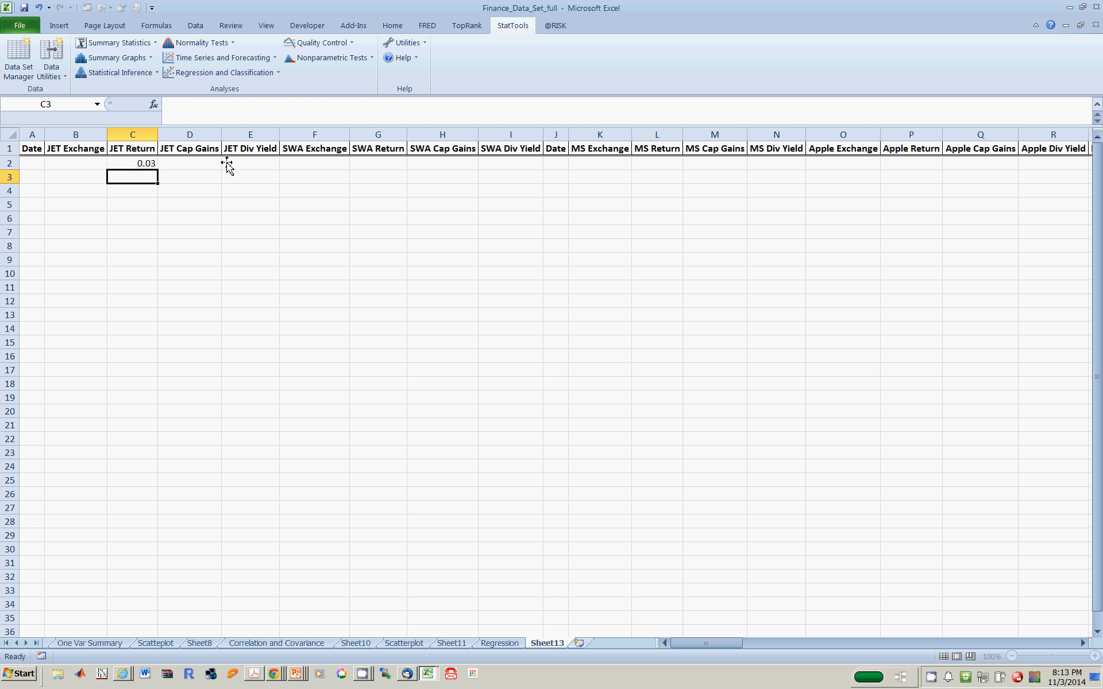
type("0.1")
key("Return")
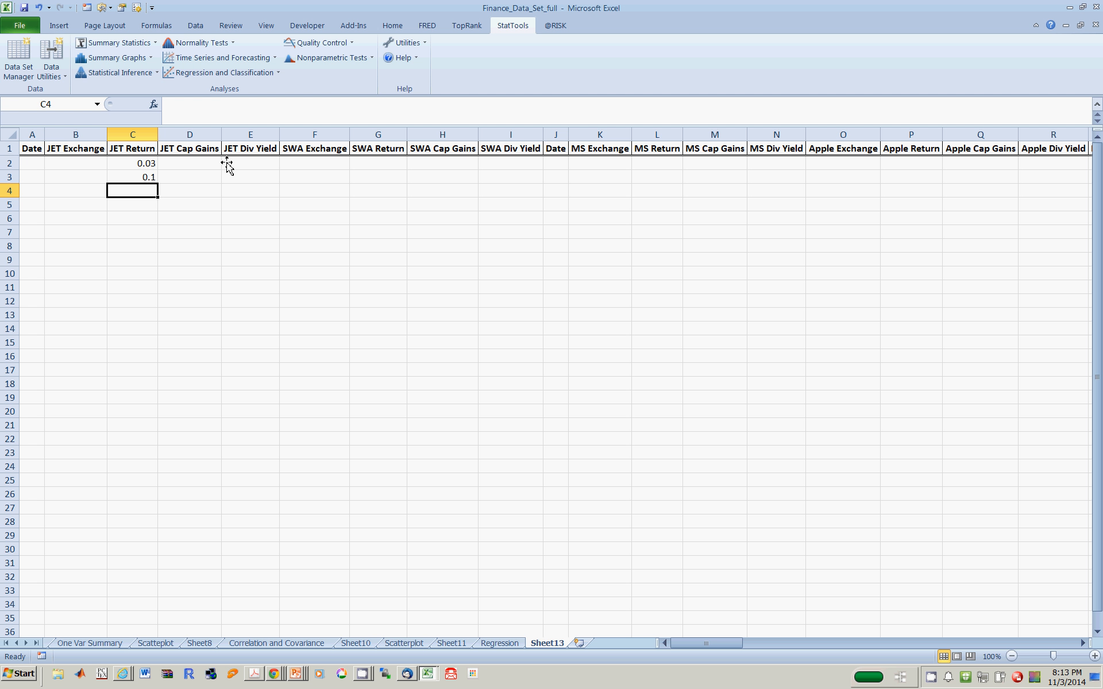
type("0.05")
key("Return")
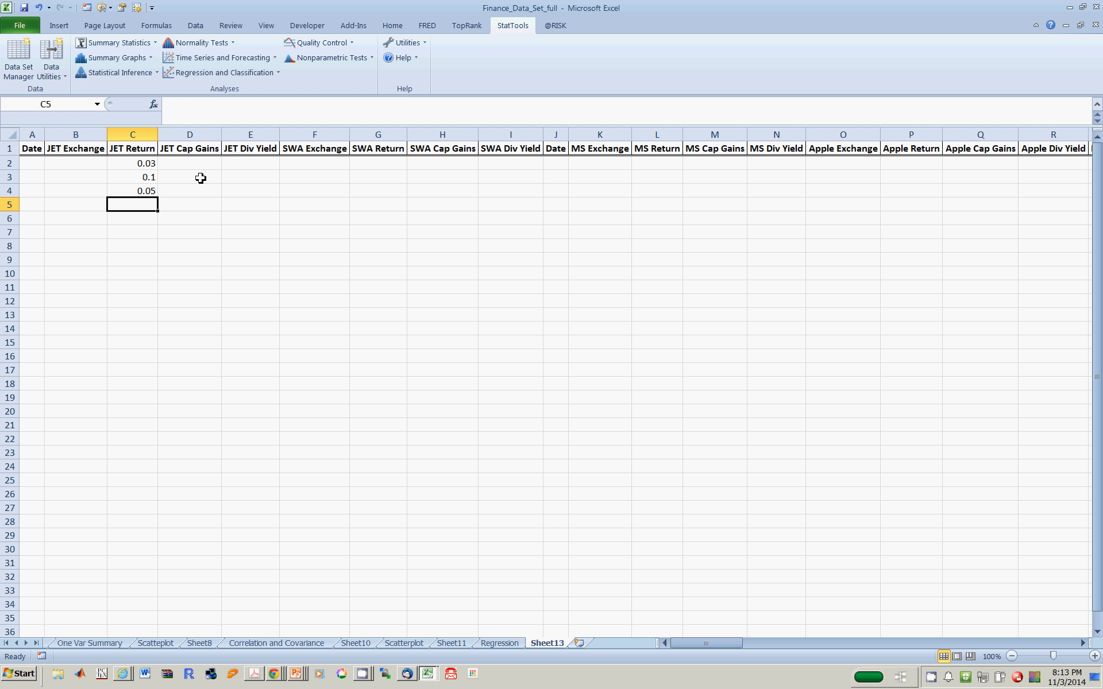
- Examine row 2 of the prediction sheet from the Date column across to the SWA Return column
left_click(169, 169)
key("Left")
key("Left")
key("Left")
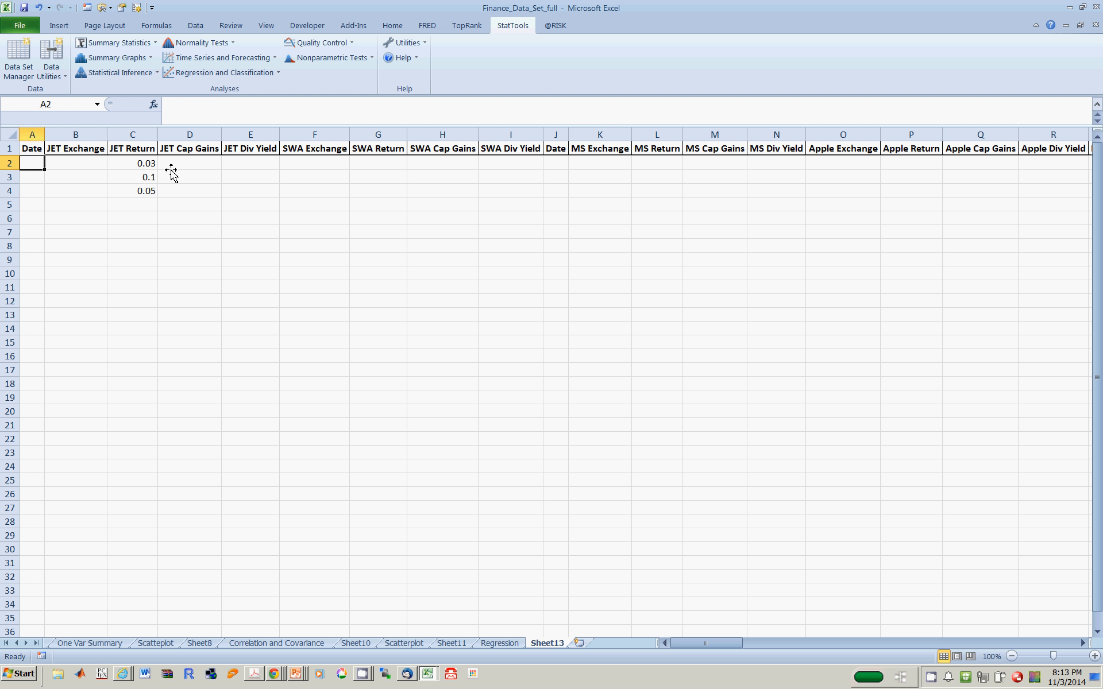
key("Right")
key("Right")
key("Right")
key("Right")
key("Right")
key("Right")
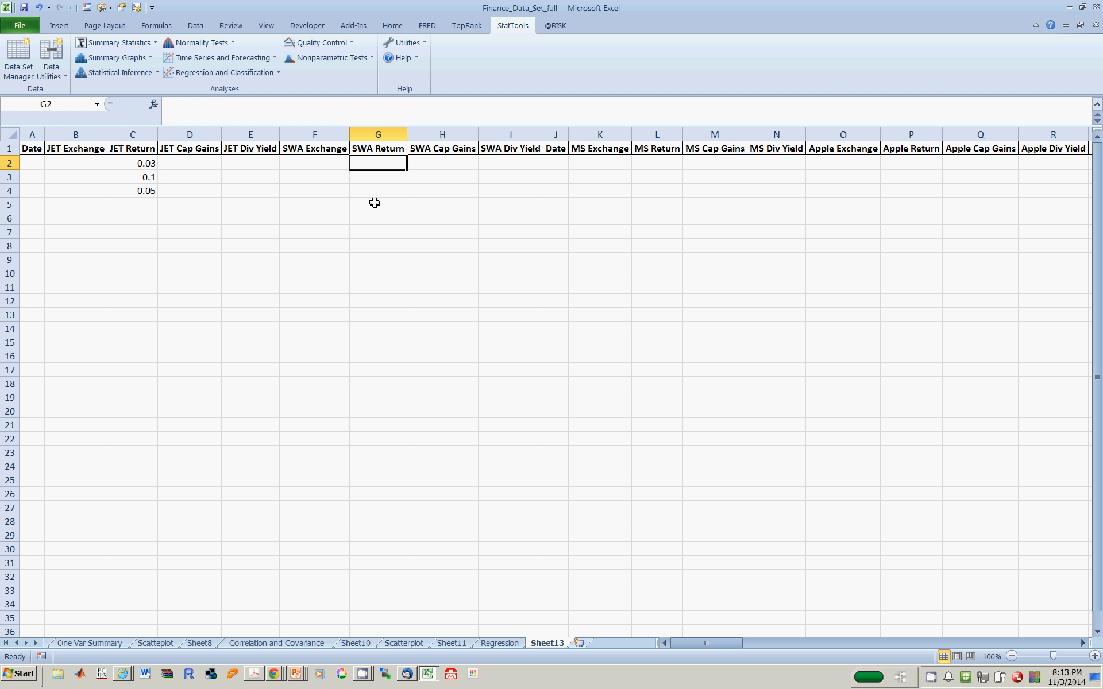
- Set up a StatTools multiple regression on Finance_Data that includes prediction for the Prediction data set at a 95% confidence level
left_click(219, 73)
left_click(218, 90)
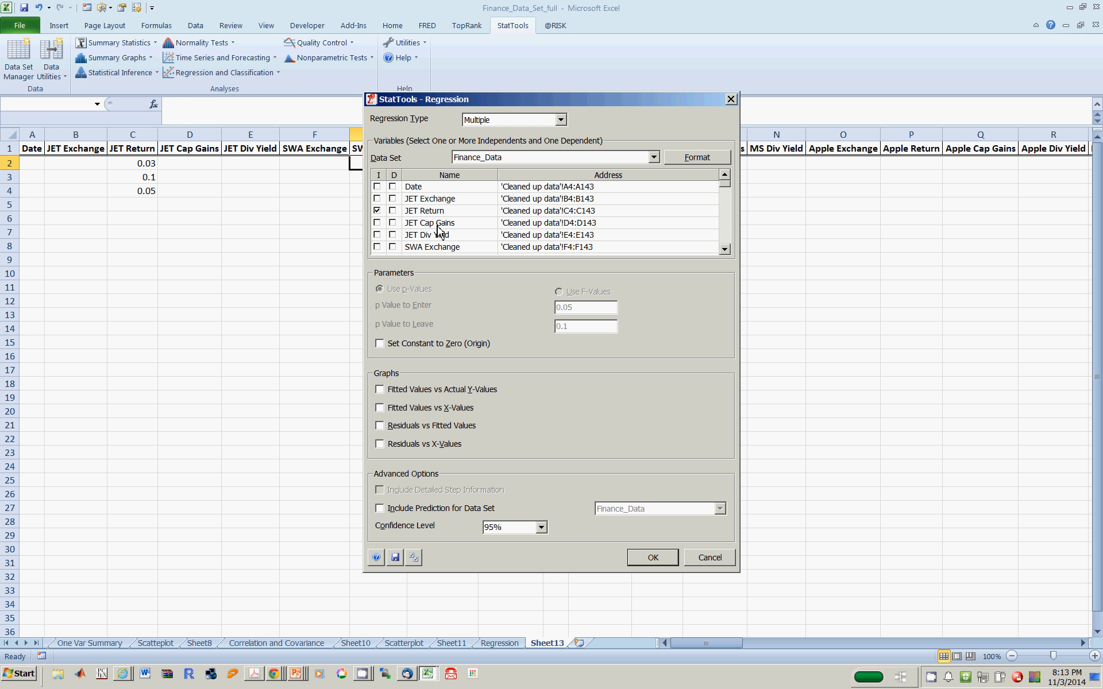
left_click(381, 511)
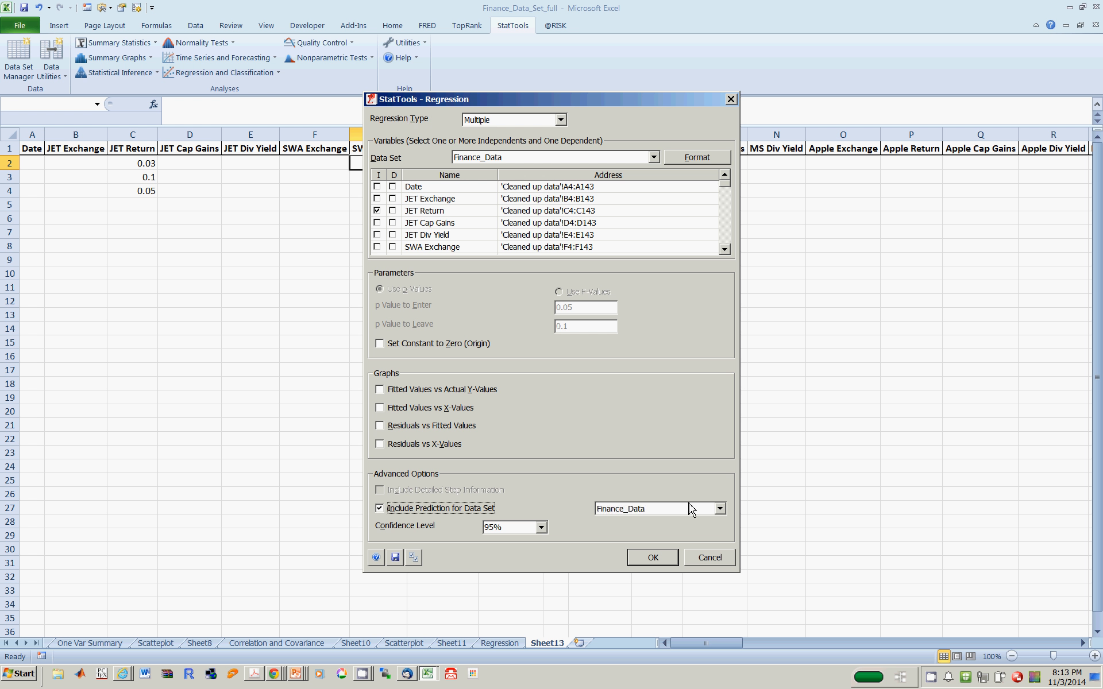
left_click(719, 509)
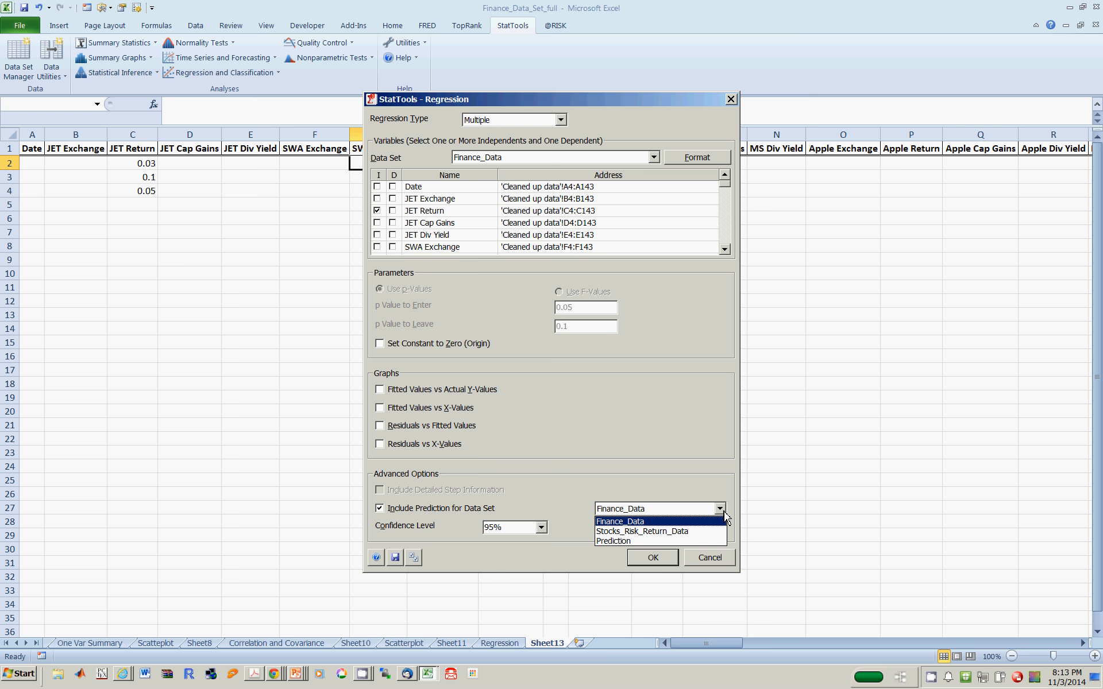
left_click(631, 542)
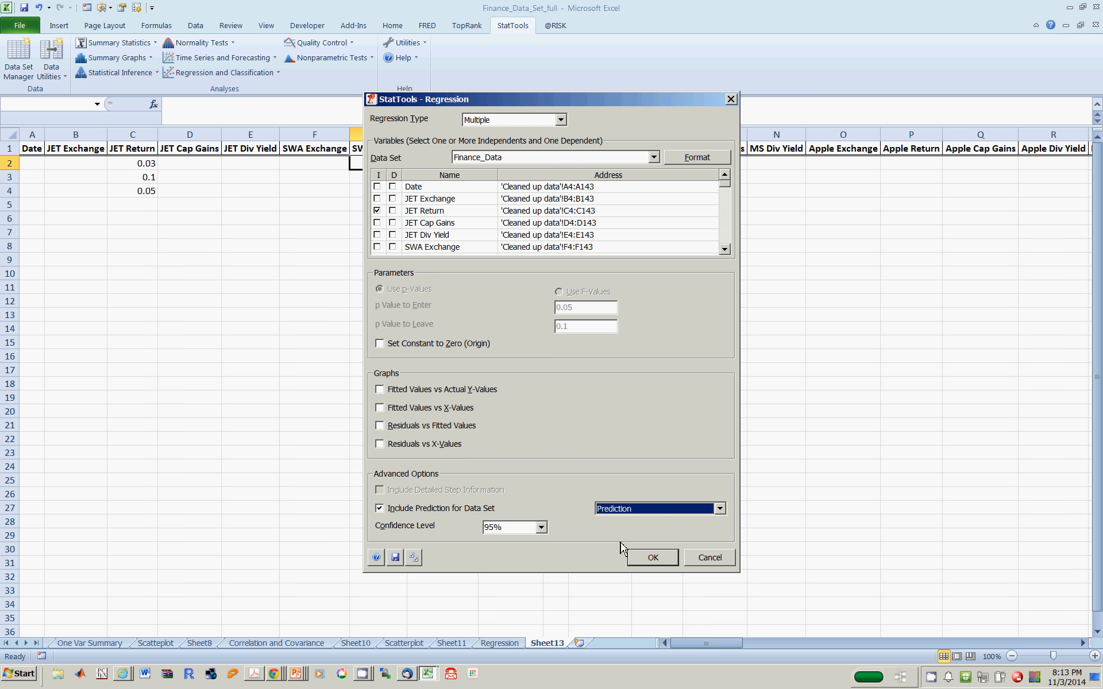
left_click(540, 528)
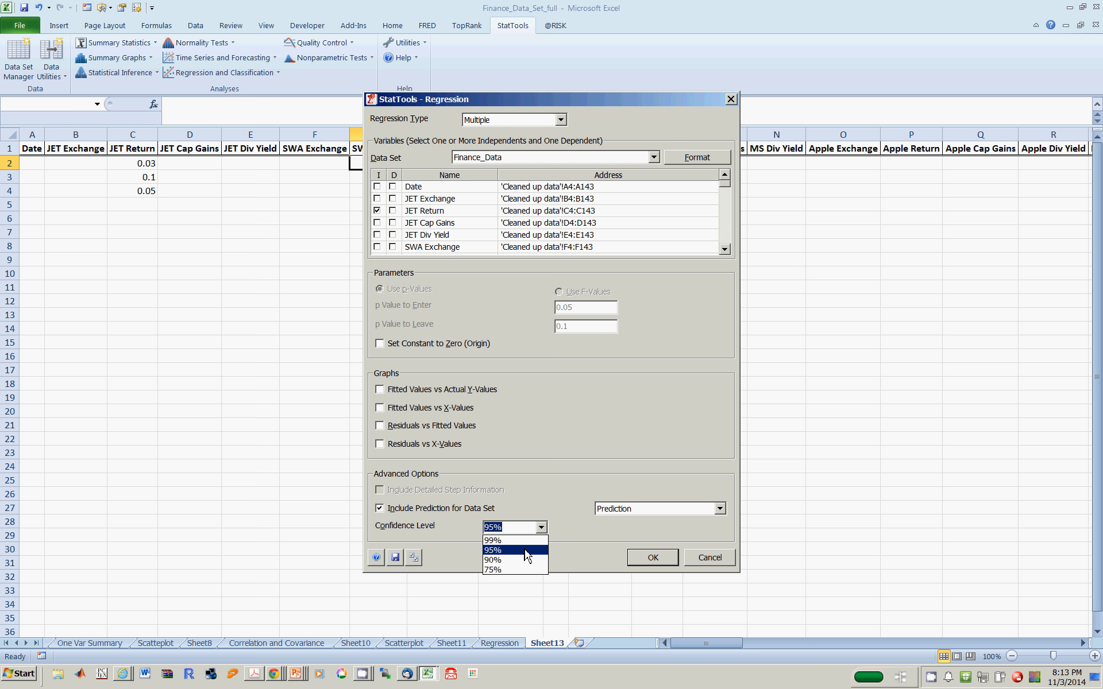
left_click(525, 555)
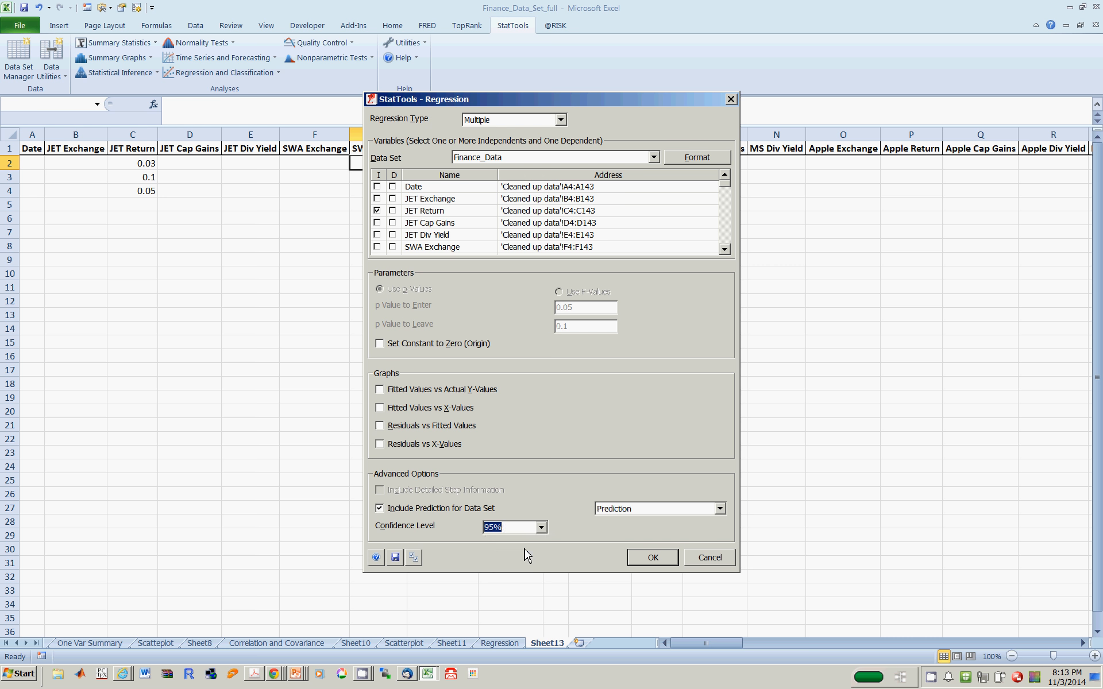
- Run the regression, agreeing to overwrite the matching dependent variable and insert the missing limit variables in the prediction data set
left_click(654, 558)
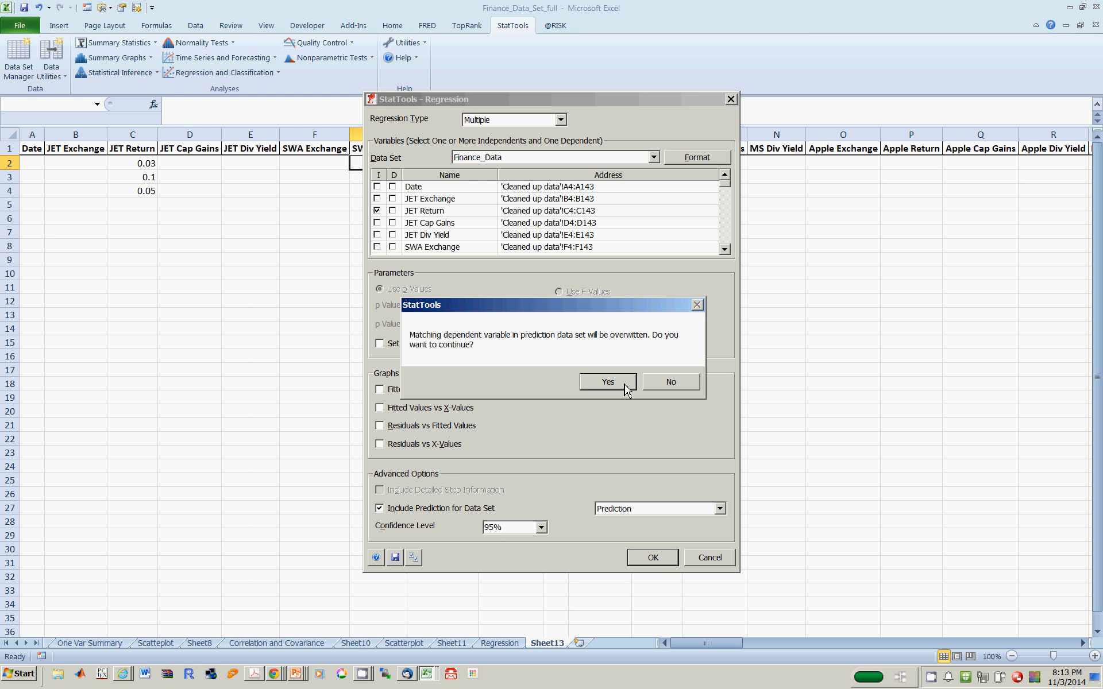
left_click(608, 382)
left_click(614, 382)
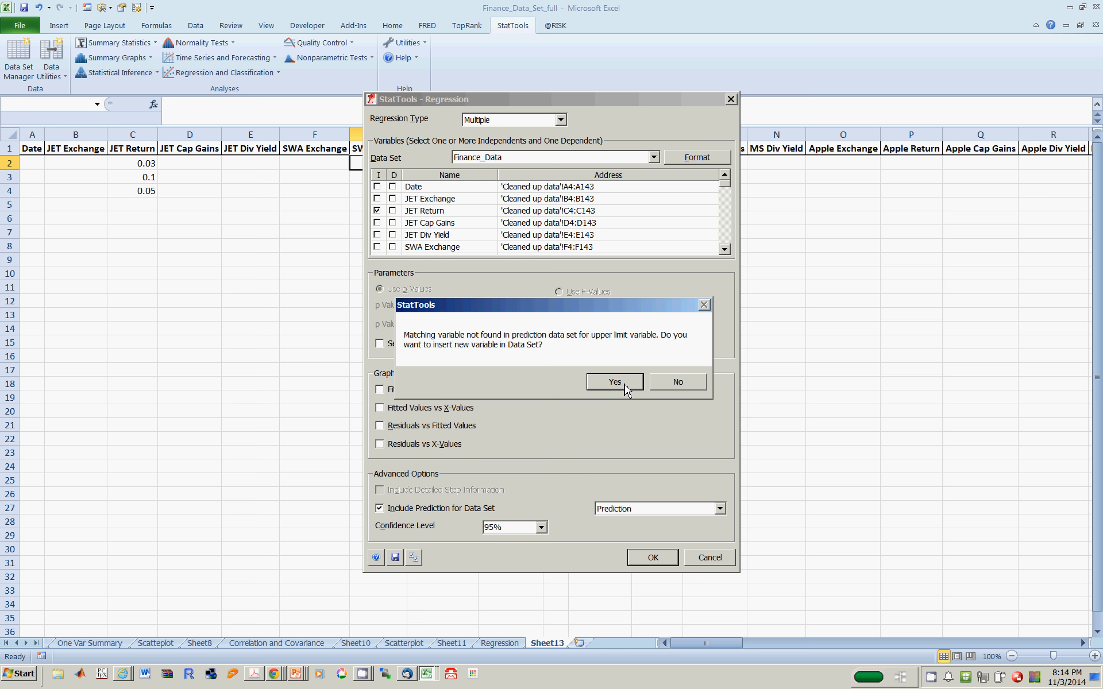
left_click(625, 384)
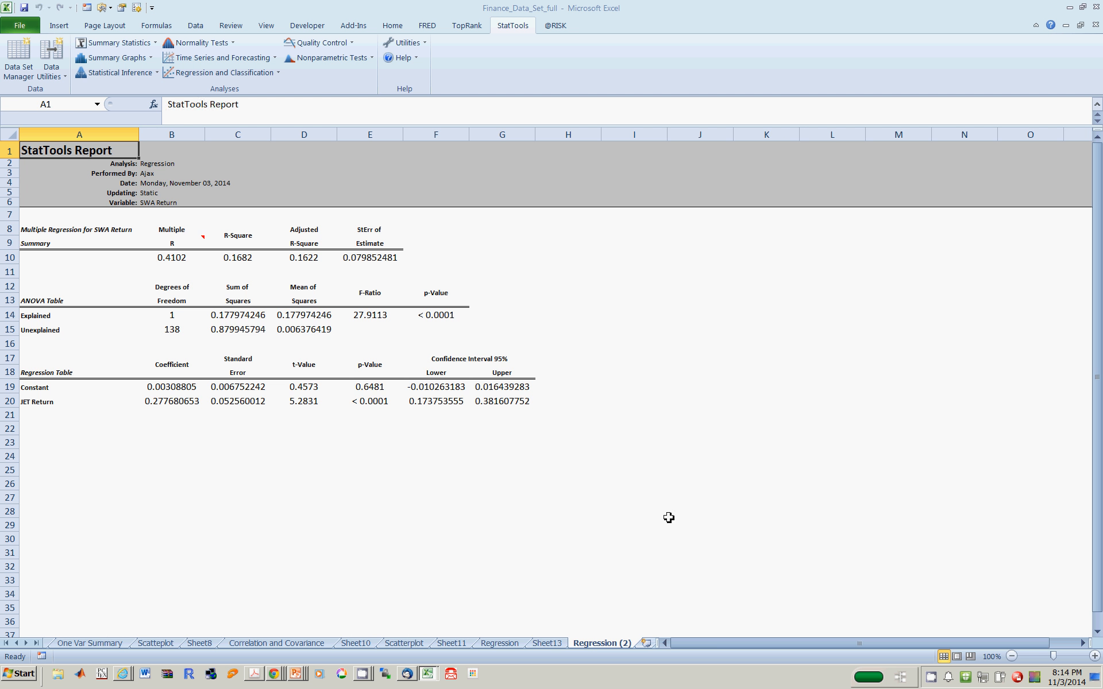
- Return to Sheet13 and compare the predicted SWA Return values with the JET Return inputs
left_click(546, 643)
left_click(417, 274)
left_click(141, 167)
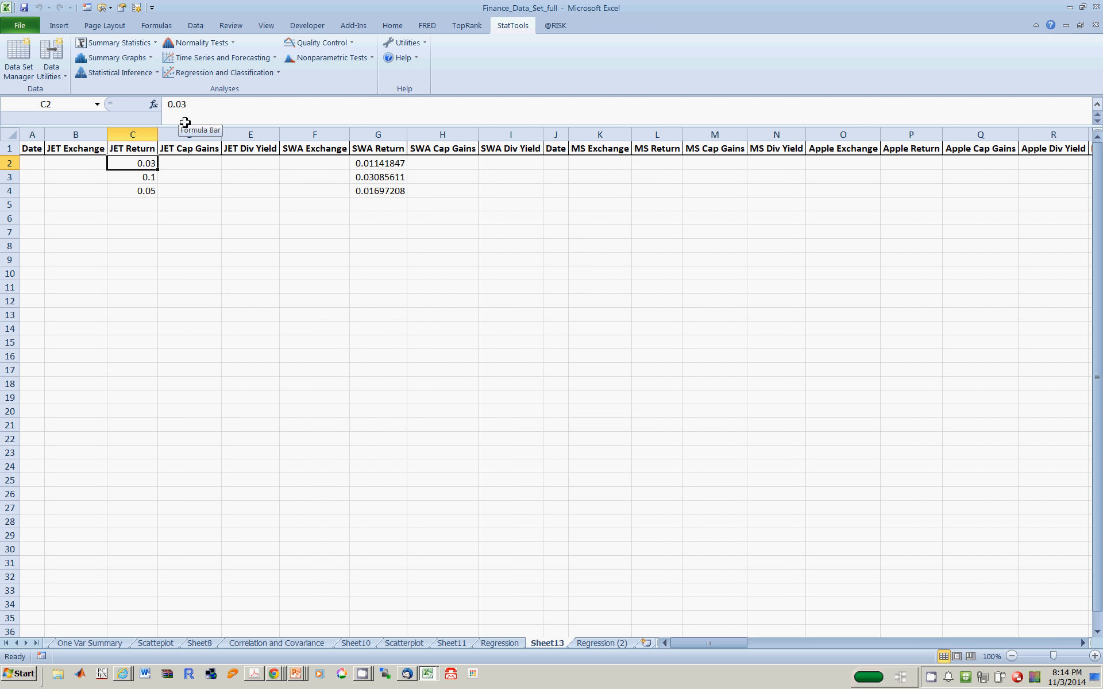
- Compare each JET Return input in rows 2 to 4 with the predicted SWA Return on the same row
left_click(185, 179)
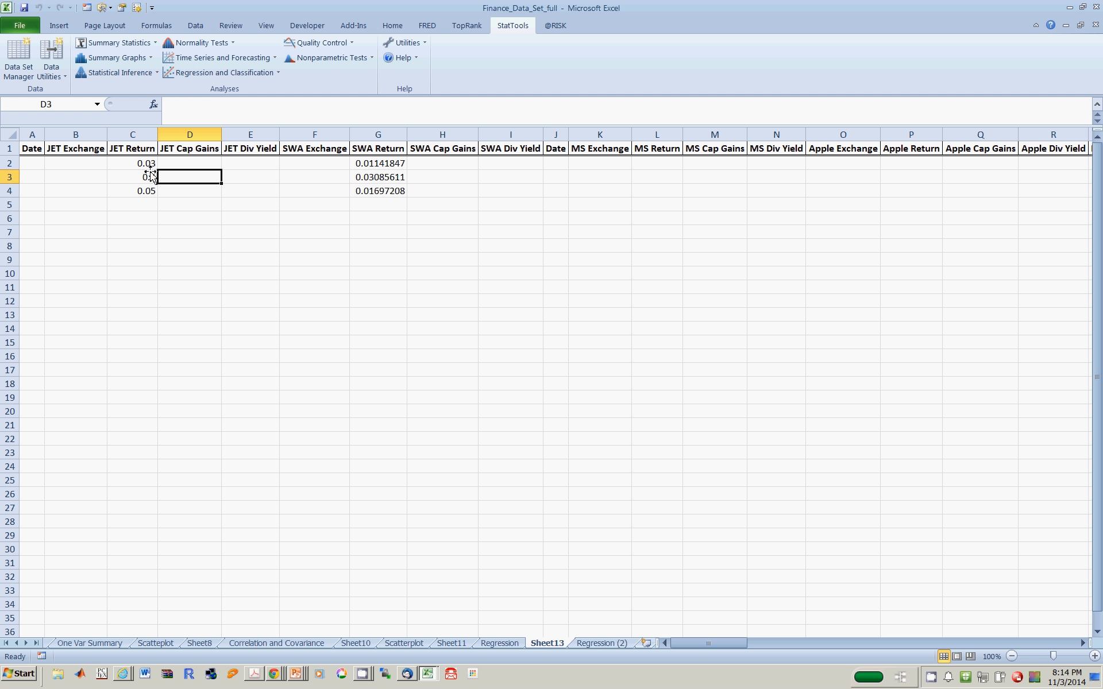
left_click(147, 163)
key("Right")
key("Right")
key("Right")
key("Right")
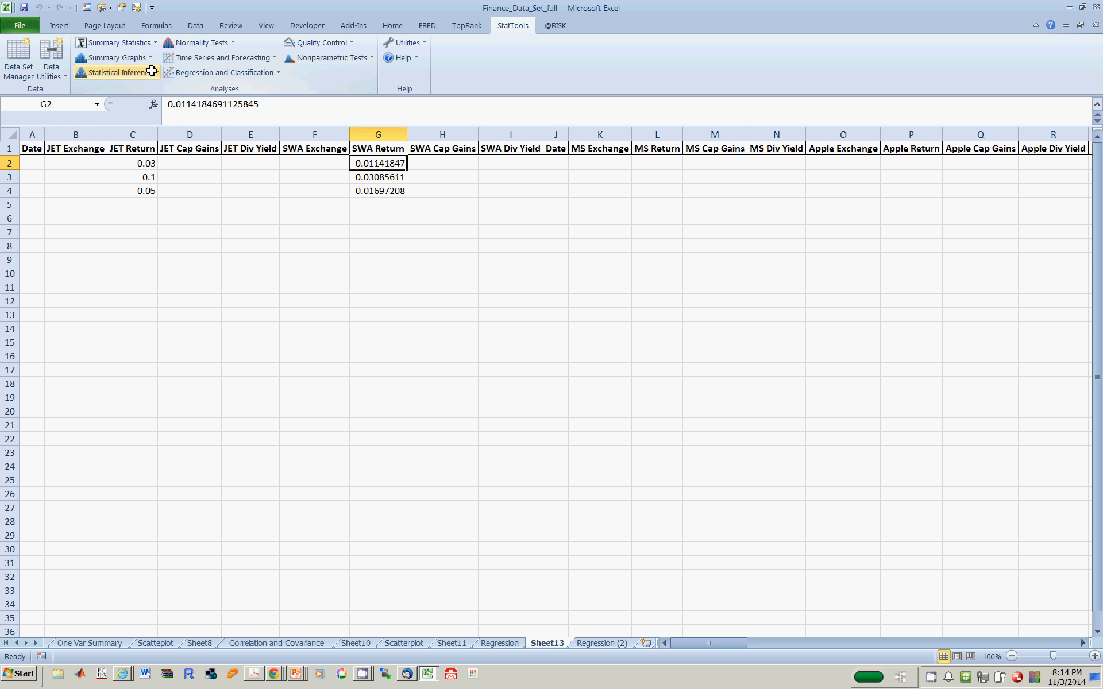
key("Left")
key("Left")
key("Left")
key("Left")
key("Down")
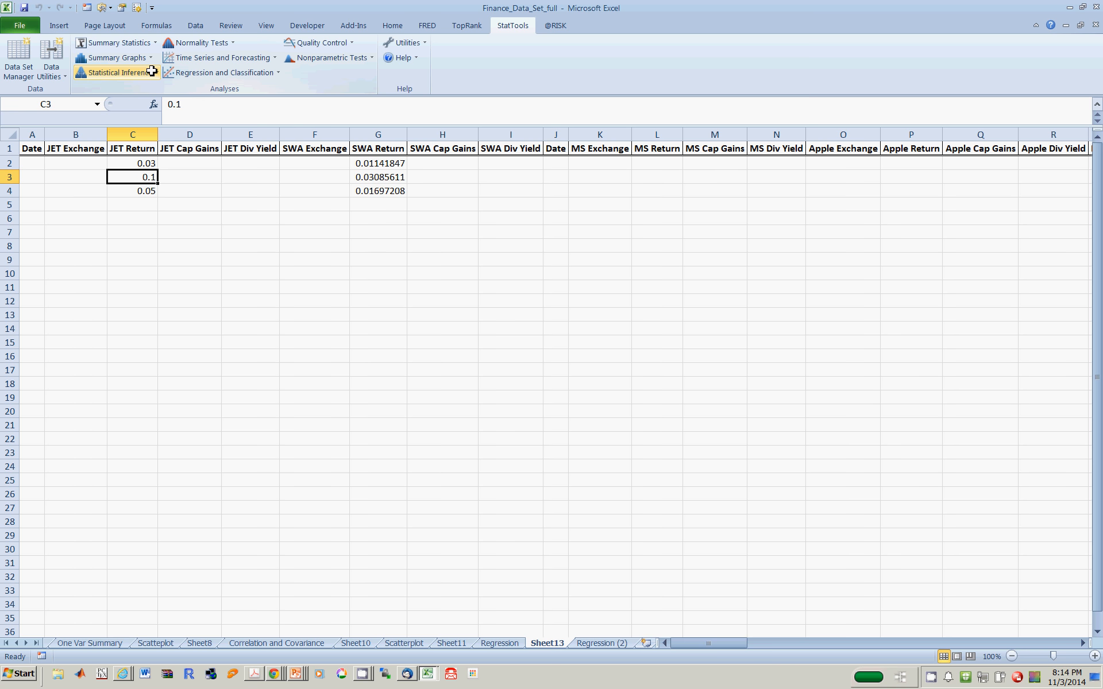
key("Right")
key("Right")
key("Right")
key("Right")
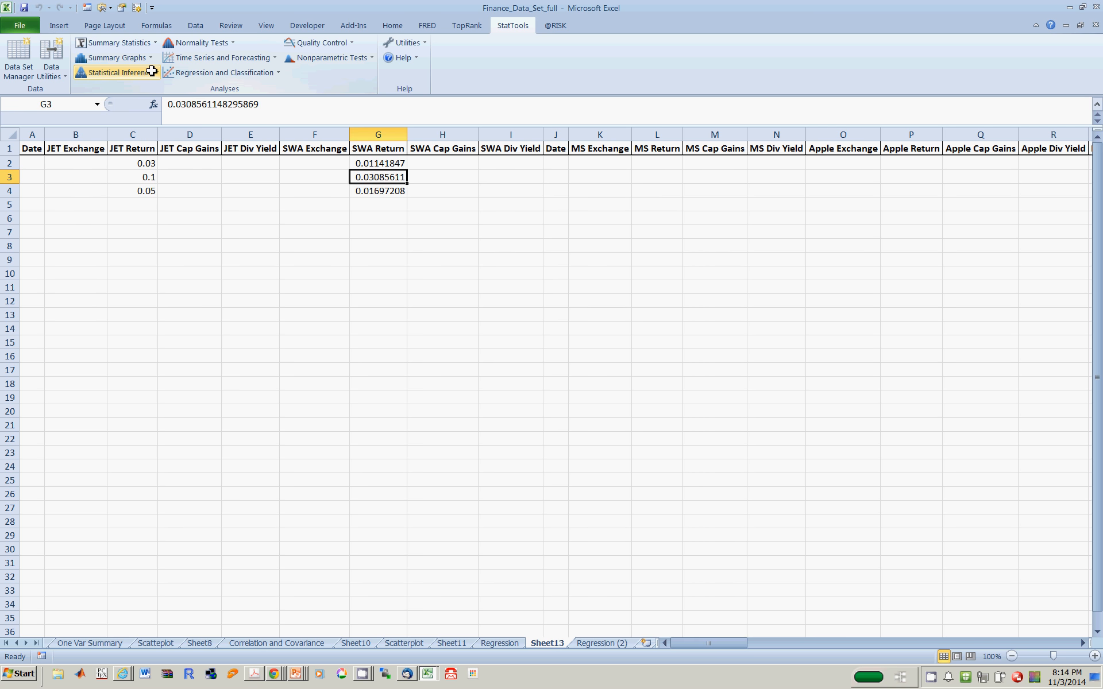
key("Left")
key("Left")
key("Left")
key("Left")
key("Down")
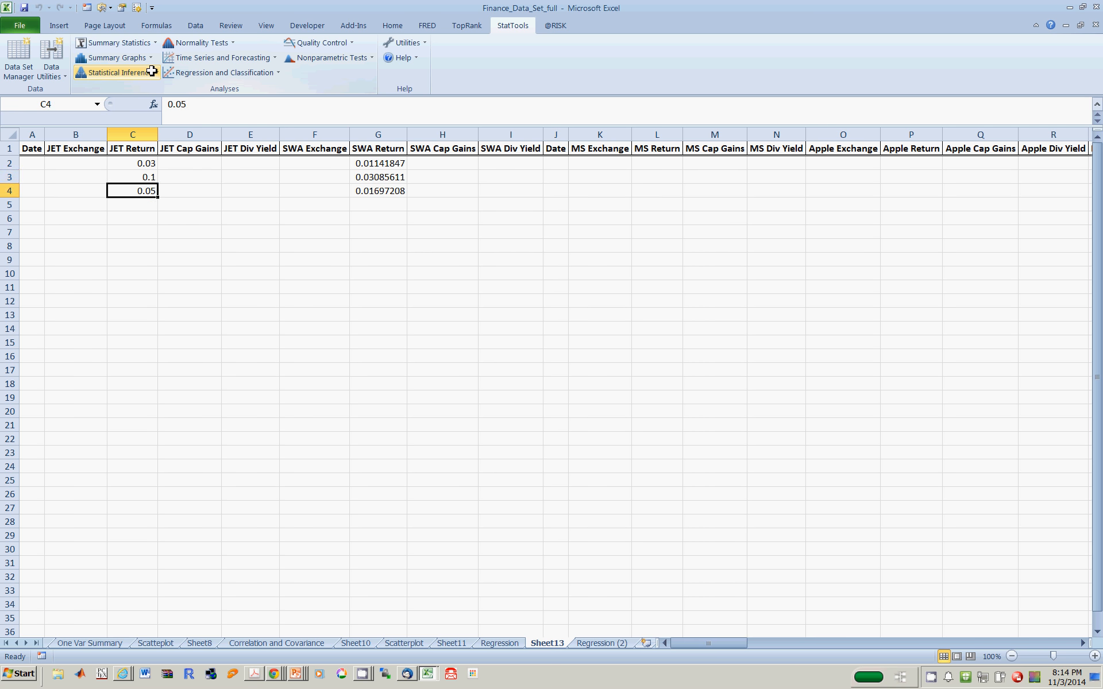
key("Right")
key("Right")
key("Right")
key("Right")
key("Right")
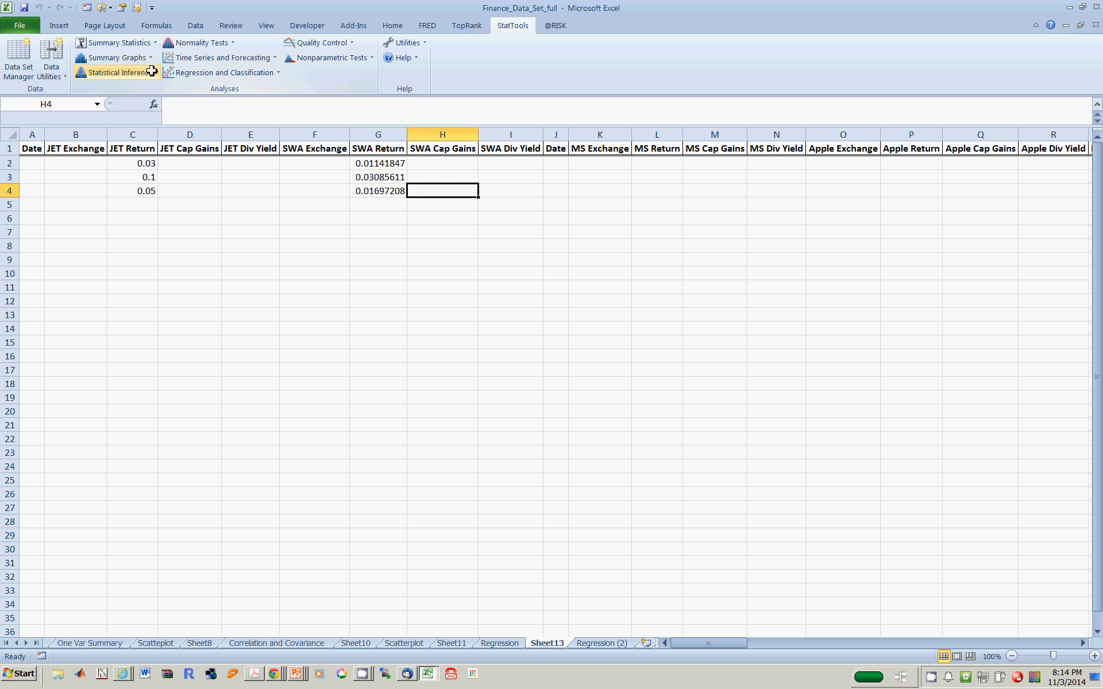
- Go back to the first prediction row and review it from the Date column through JET Return to SWA Return
key("Up")
key("Up")
key("Left")
key("Left")
key("Left")
key("Left")
key("Left")
key("Left")
key("Left")
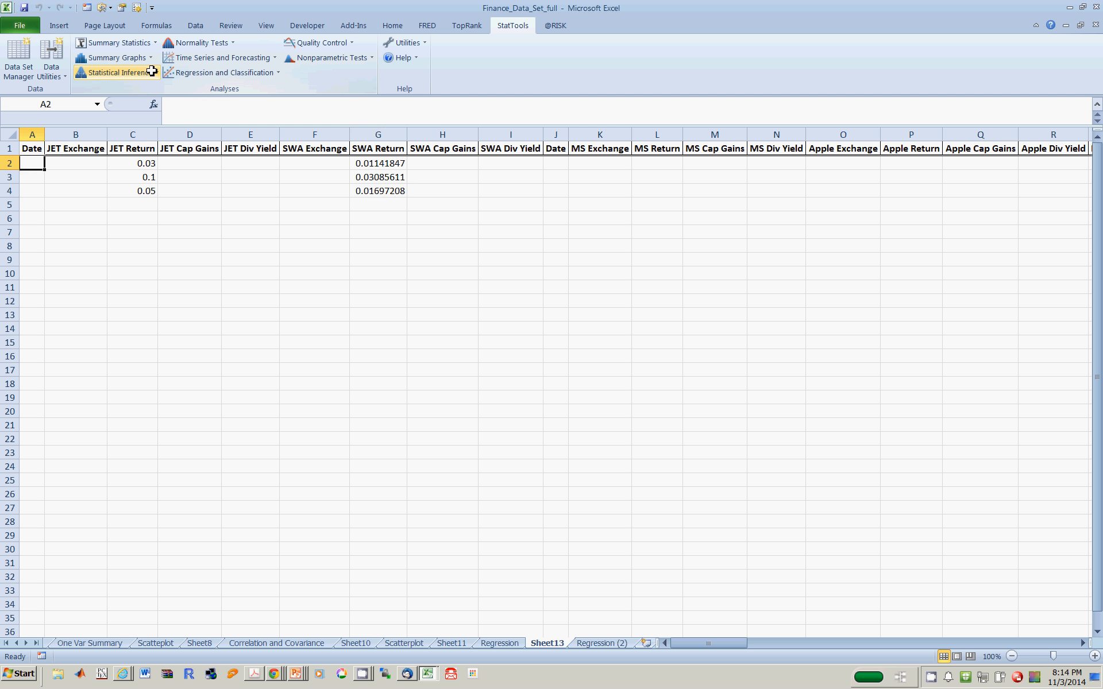
key("Right")
key("Right")
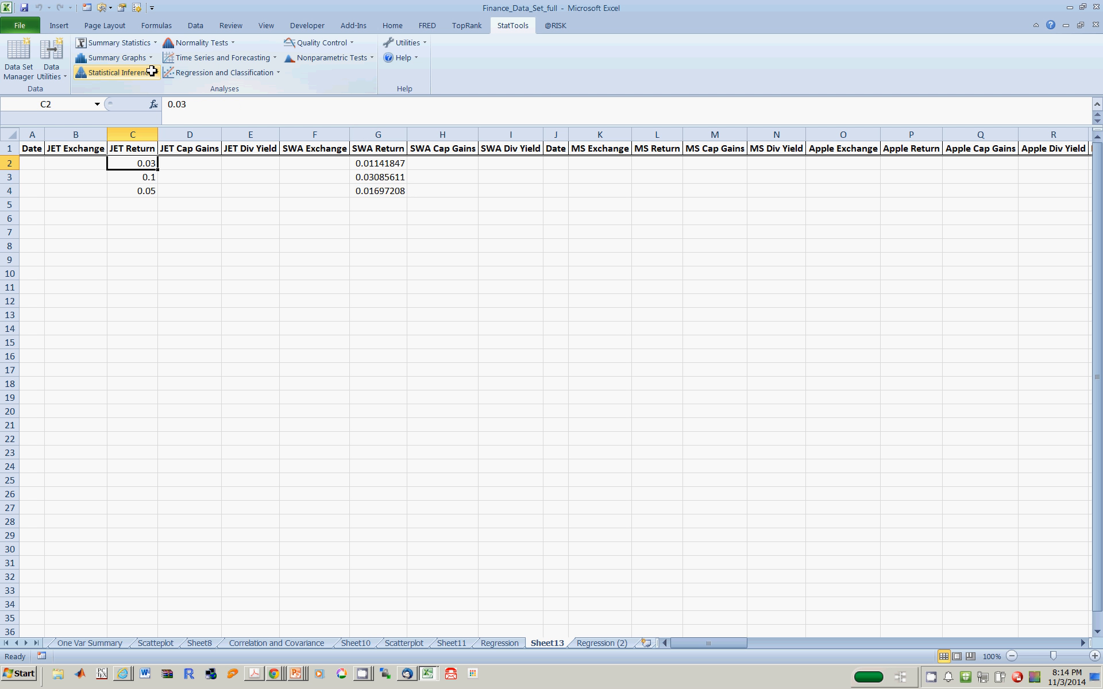
key("Right")
key("Right")
key("Right")
key("Right")
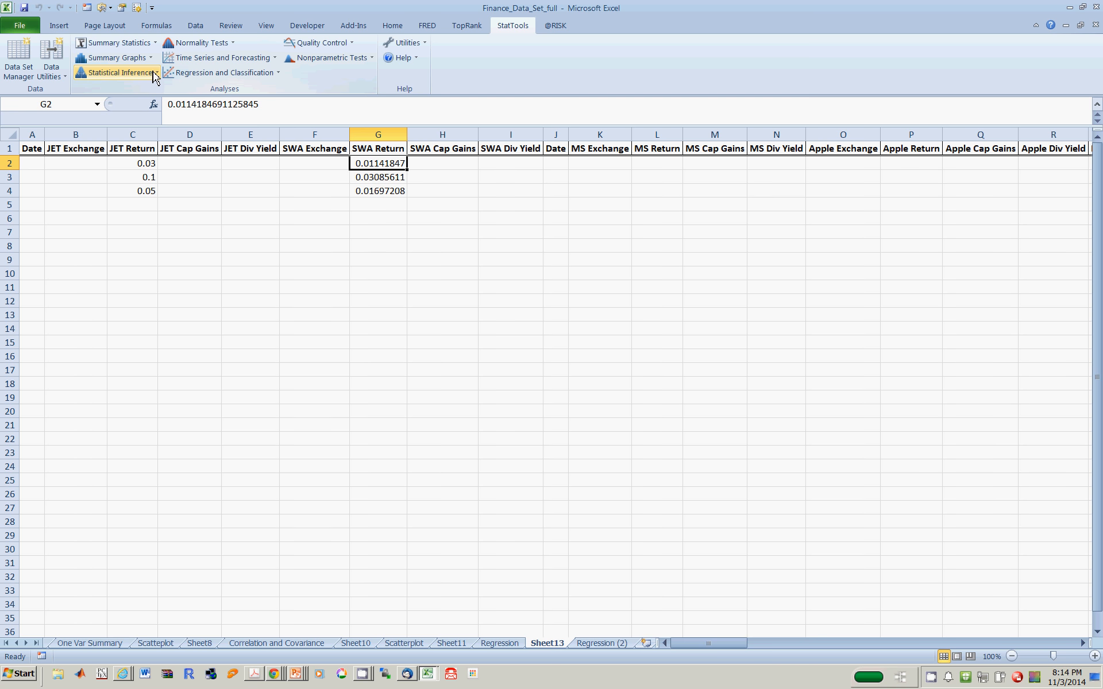
- Follow row 2 to the end of the data set and examine its LowerLimit95 and UpperLimit95 prediction limits
key("Right")
key("Right")
key("Right")
key("Right")
key("Right")
key("Right")
key("Right")
key("Right")
key("Right")
key("Right")
key("Right")
key("Right")
key("Right")
key("Right")
key("Right")
key("Right")
key("Right")
key("Right")
key("Right")
key("Right")
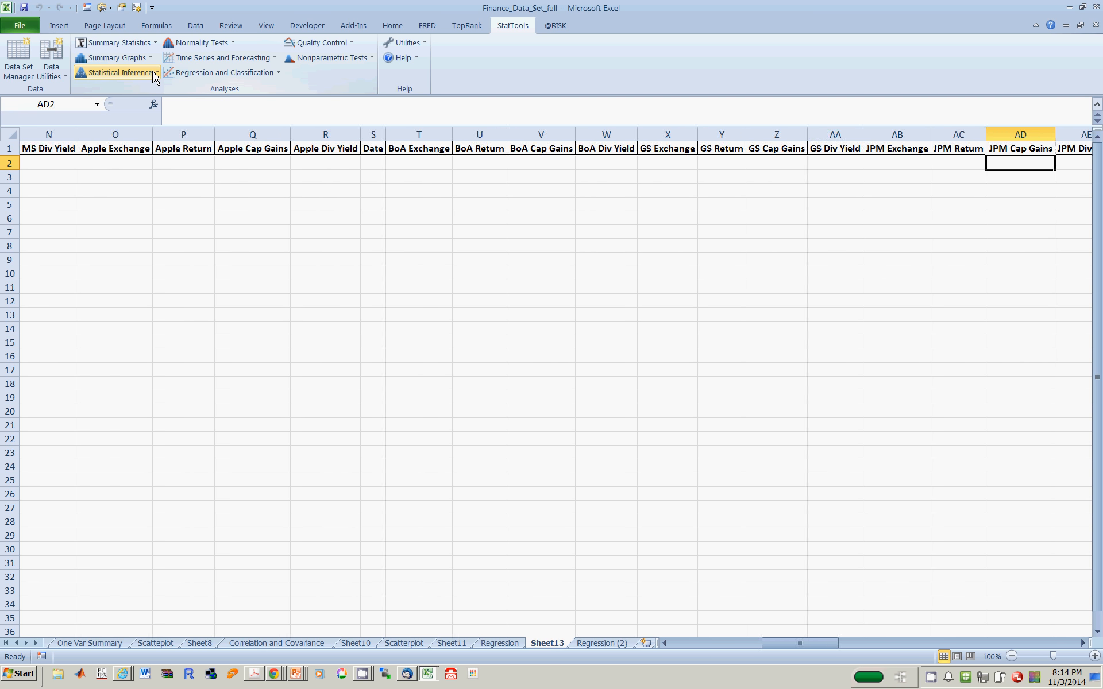
key("Right")
key("Right")
key("Right")
key("Right")
key("Right")
key("Right")
key("Right")
key("Right")
key("Right")
key("Right")
key("Right")
key("Right")
key("Right")
key("Right")
key("Right")
key("Right")
key("Right")
key("Right")
key("Right")
key("Right")
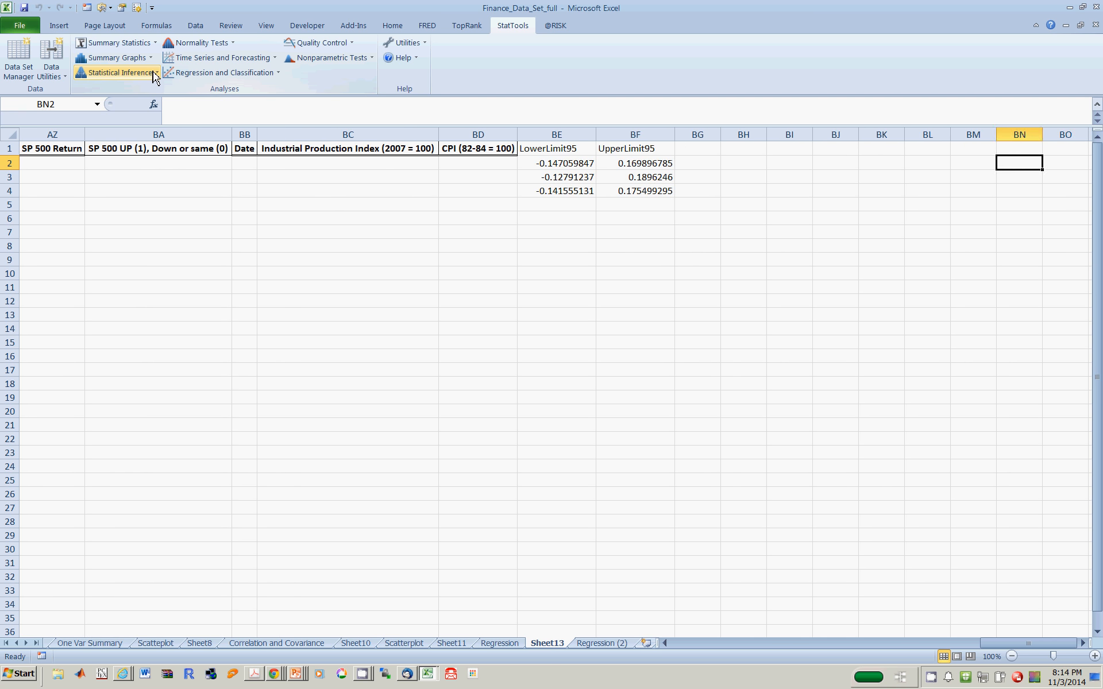
key("ctrl+Left")
key("Left")
key("Right")
key("Left")
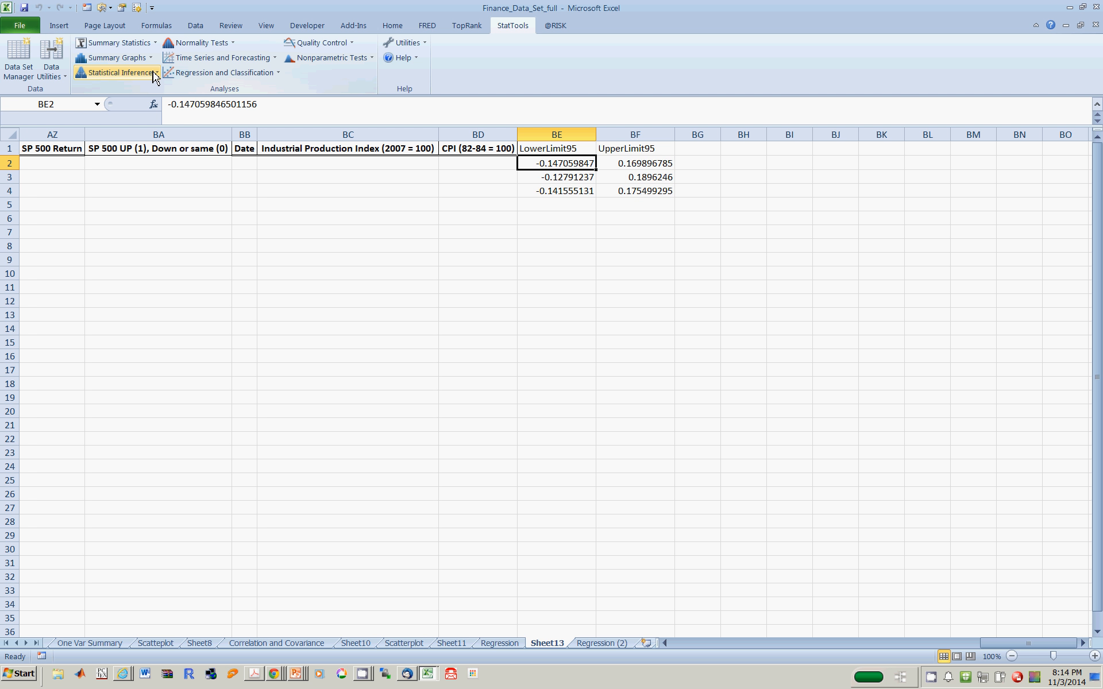